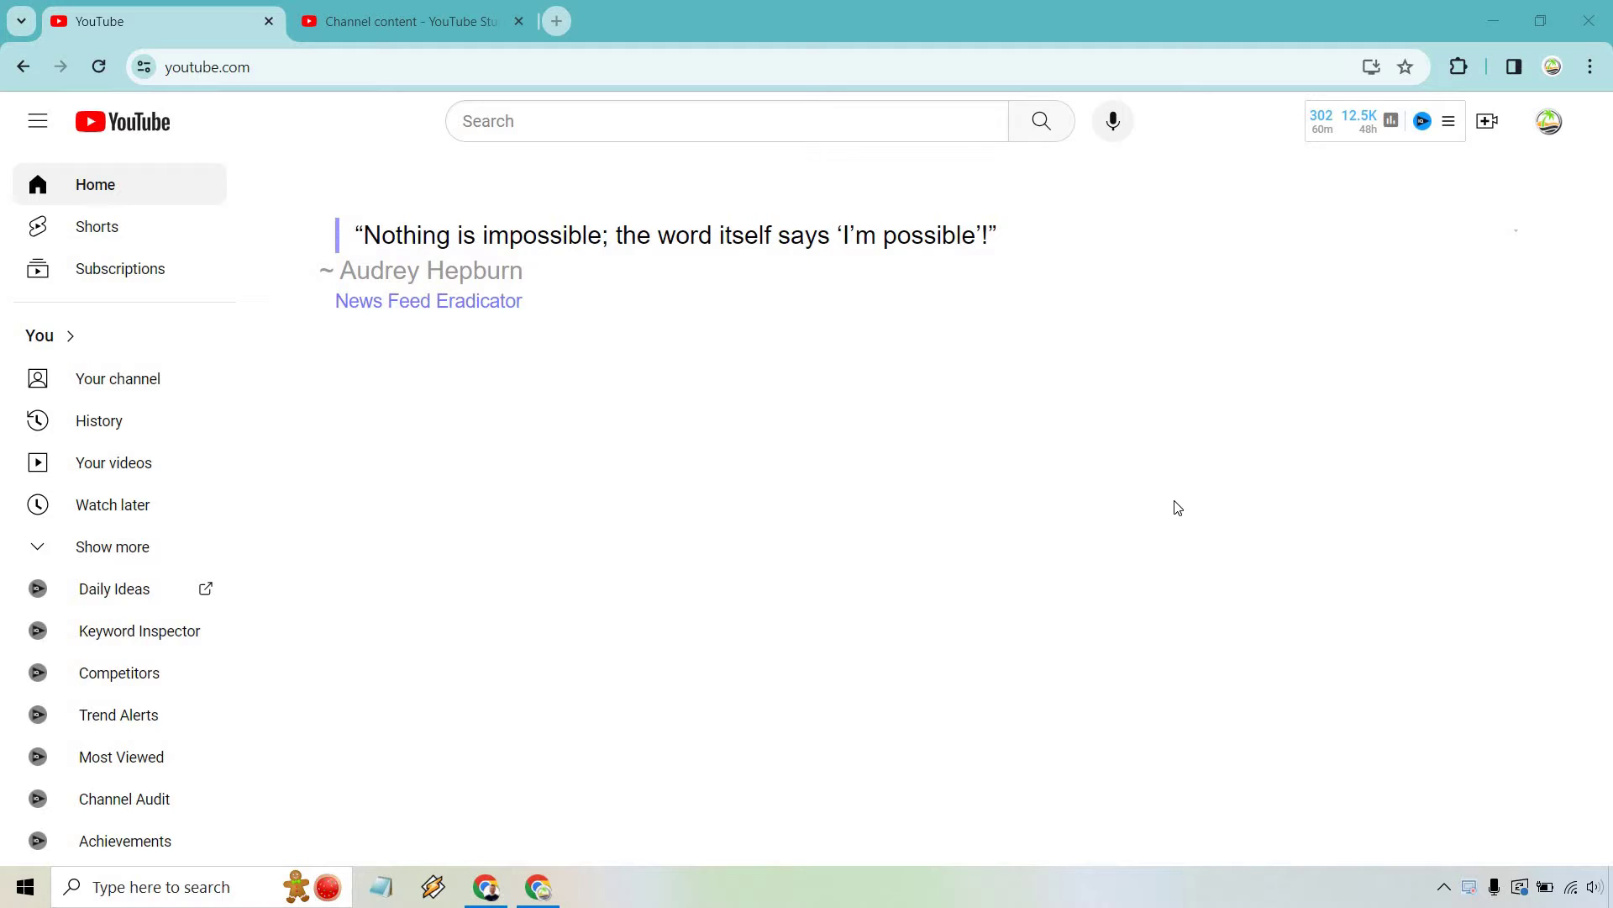
- Open the Marketing Island channel's account menu from the profile avatar
click(1548, 122)
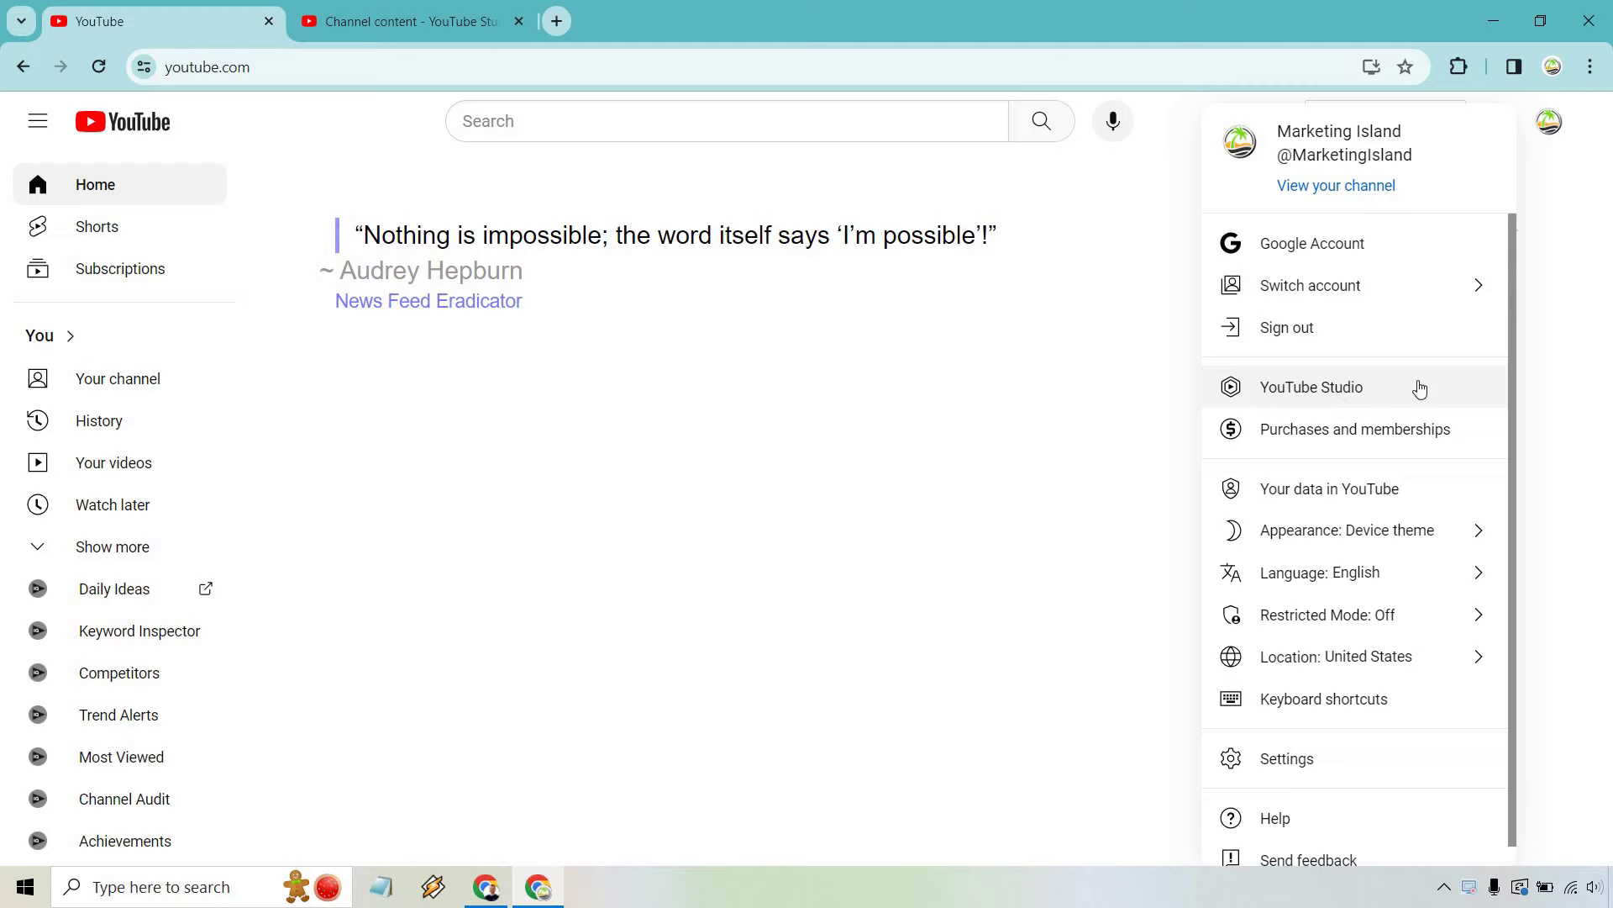
click(1351, 389)
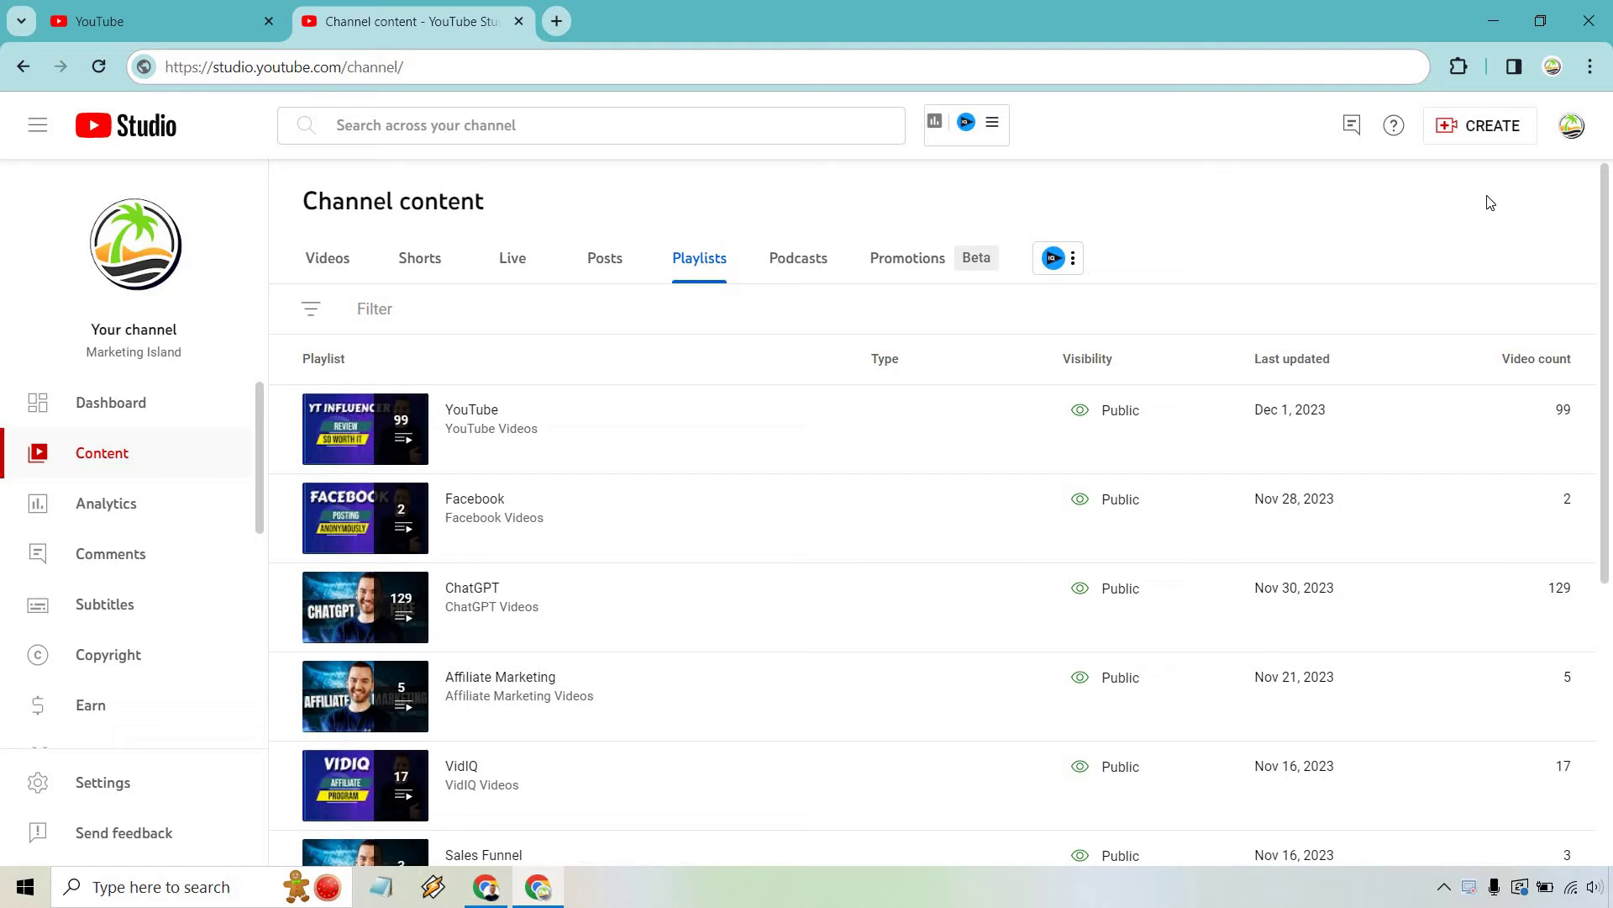
click(1480, 137)
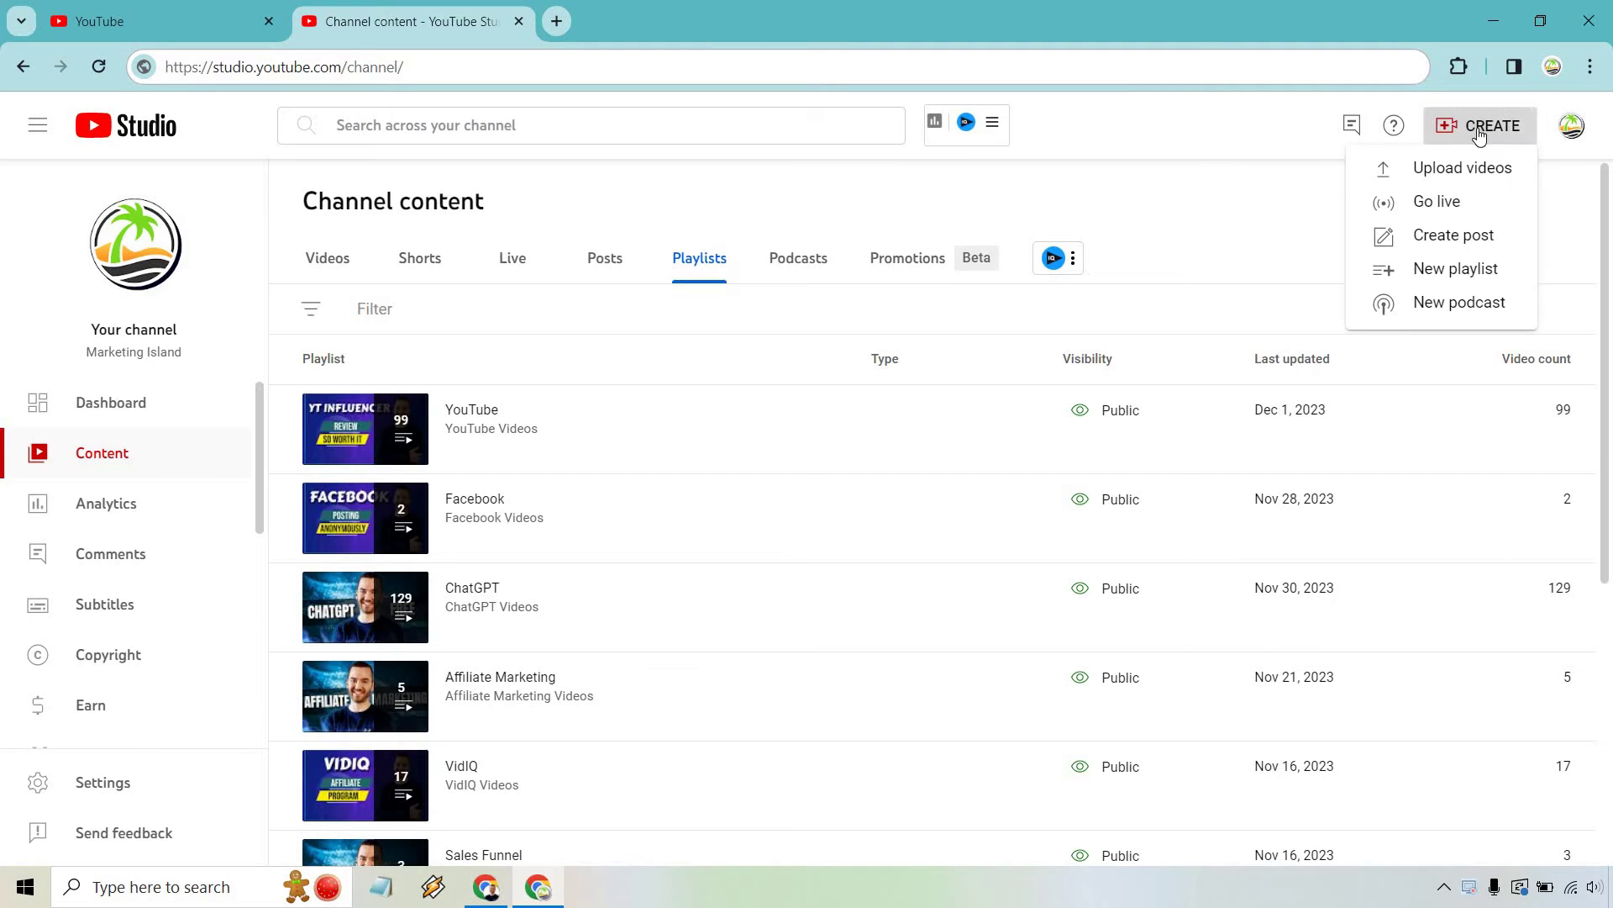
- Create the 'YouTube Tutorials' playlist, set to Unlisted, with description 'Videos related to YouTube tutorials'
click(1466, 275)
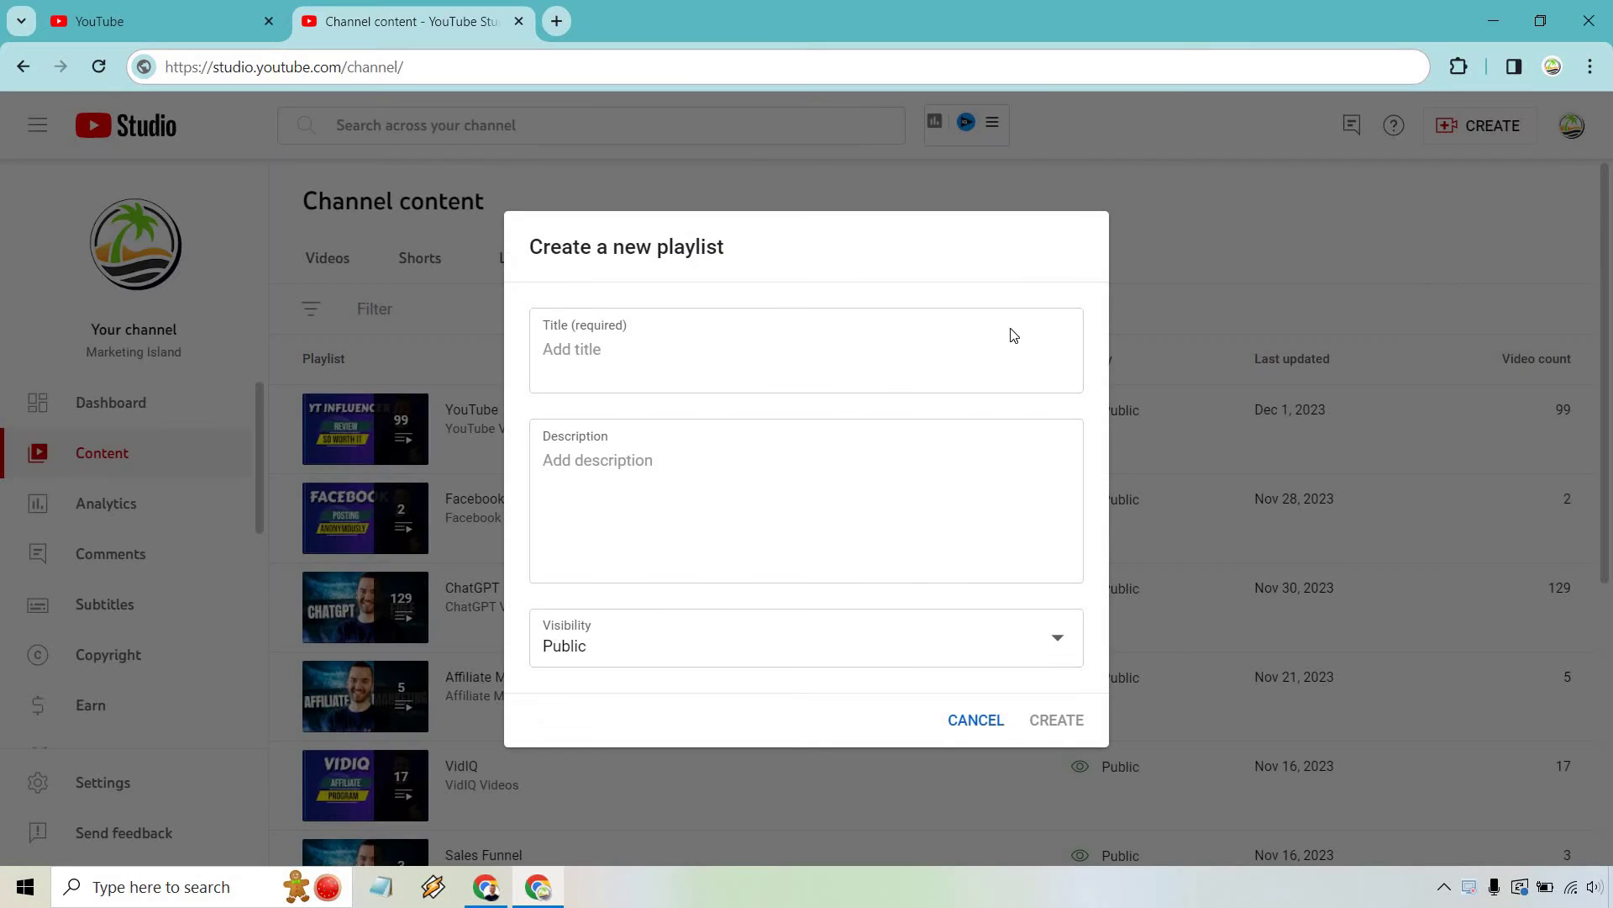
text(Test)
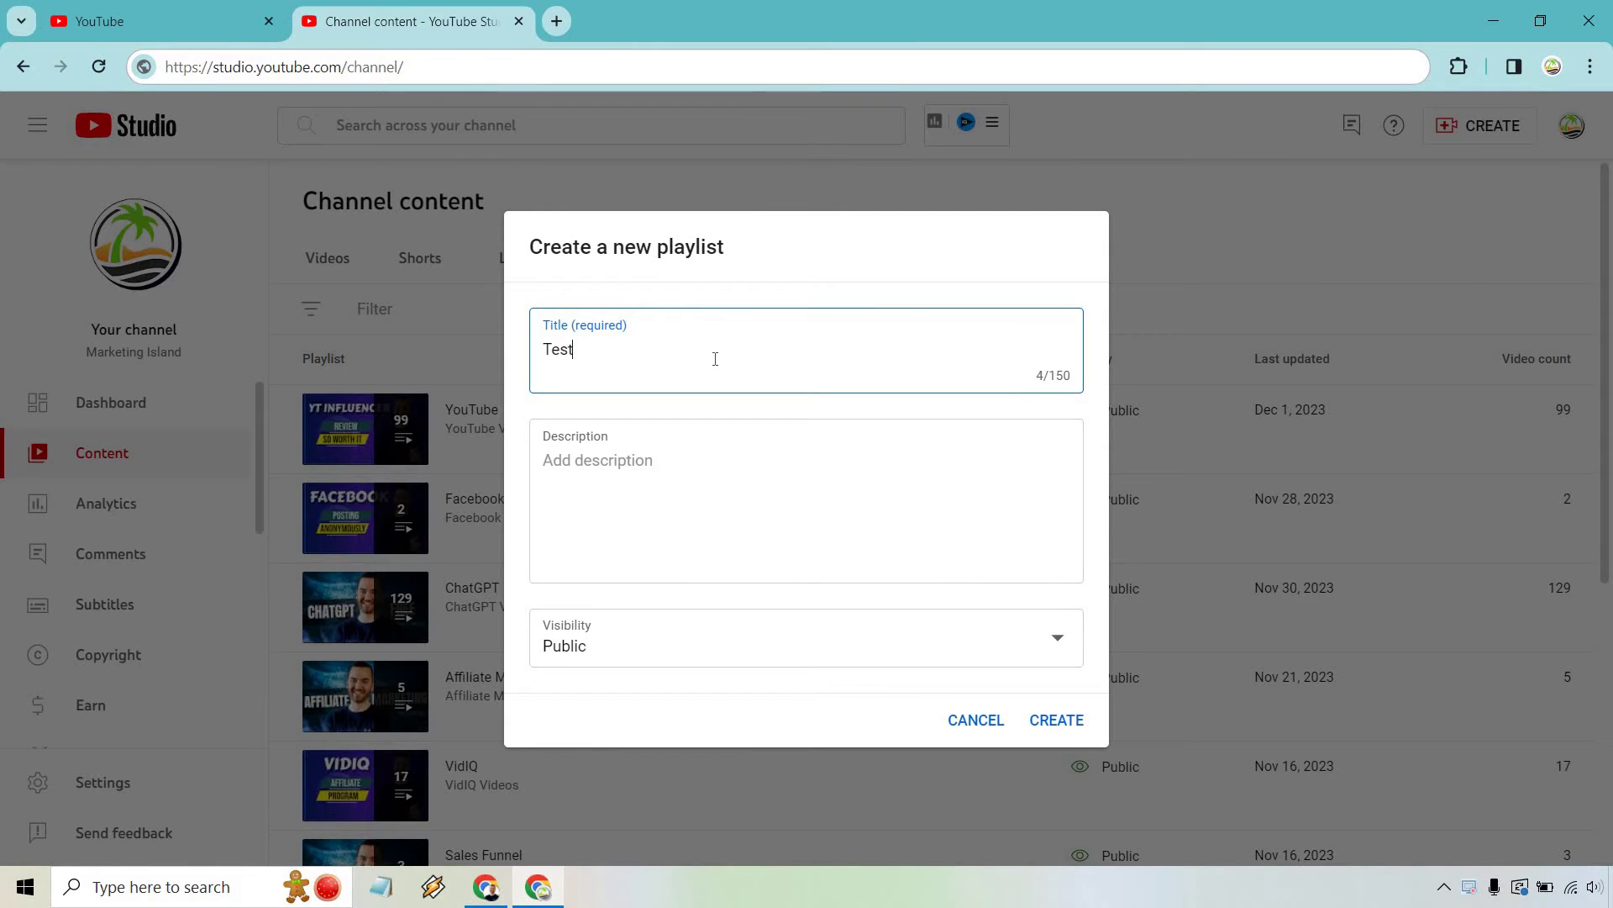
key(Tab)
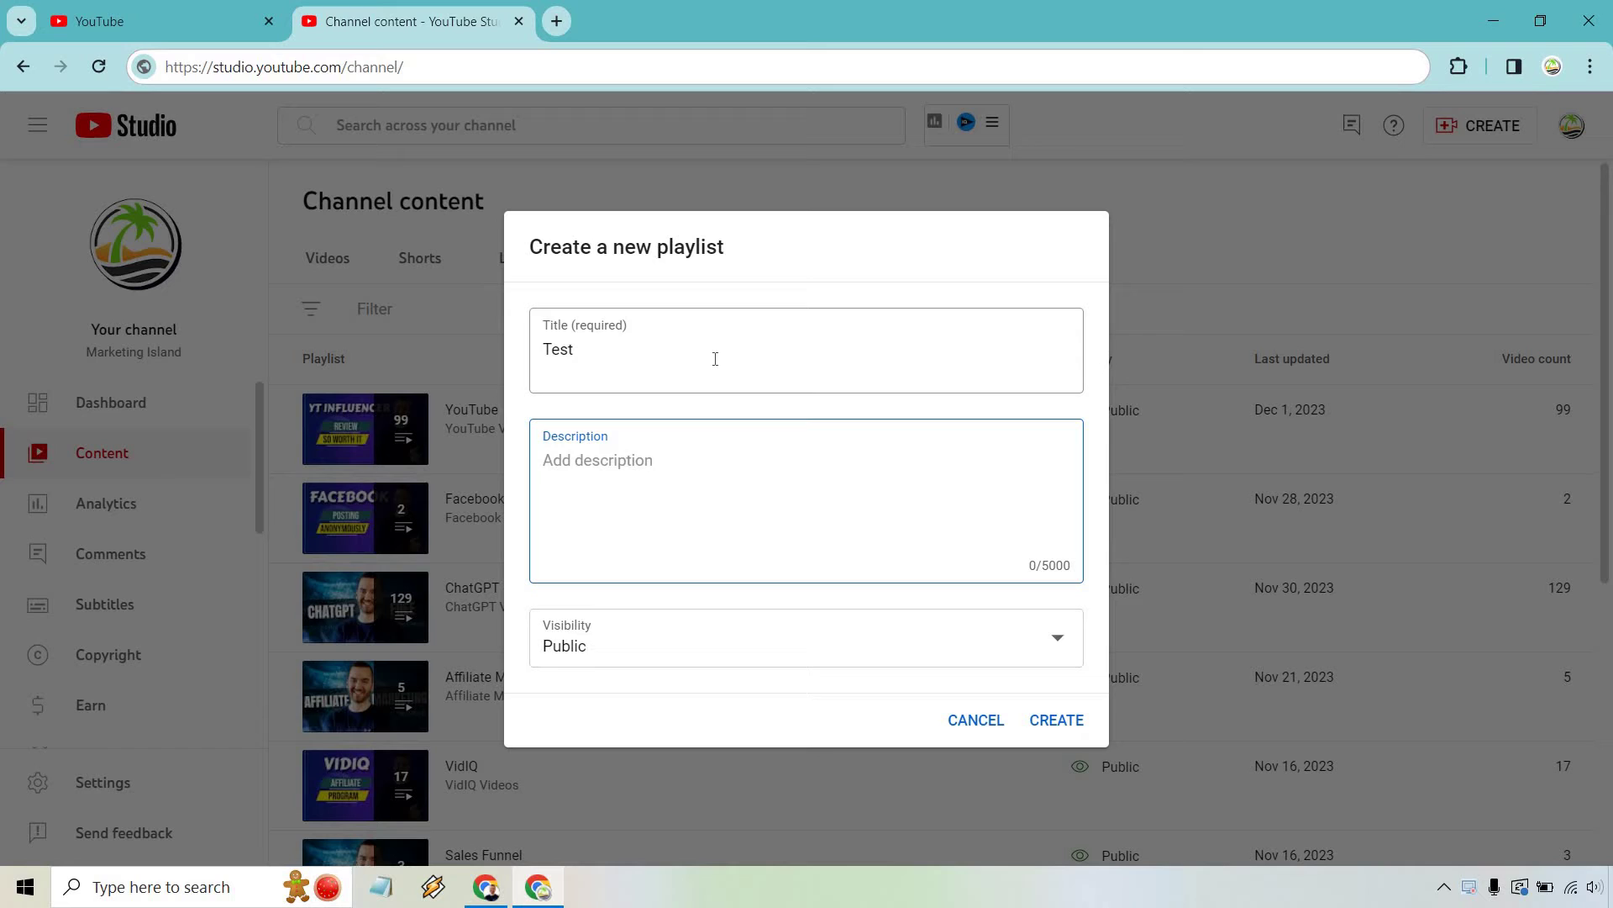
text(Test)
click(648, 649)
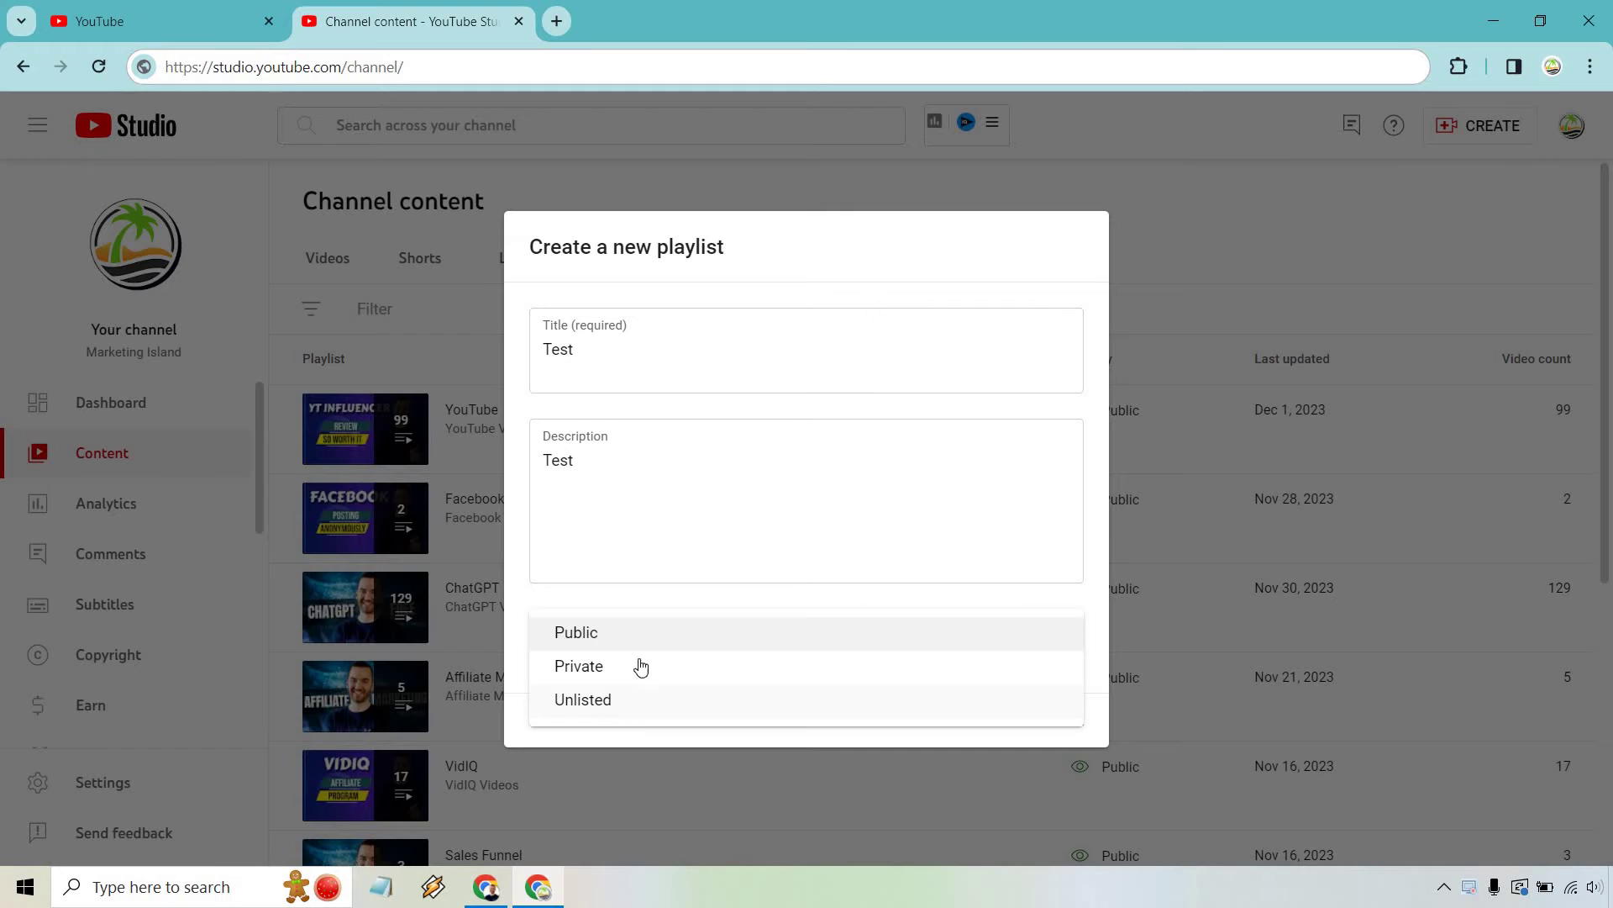
click(619, 696)
click(633, 354)
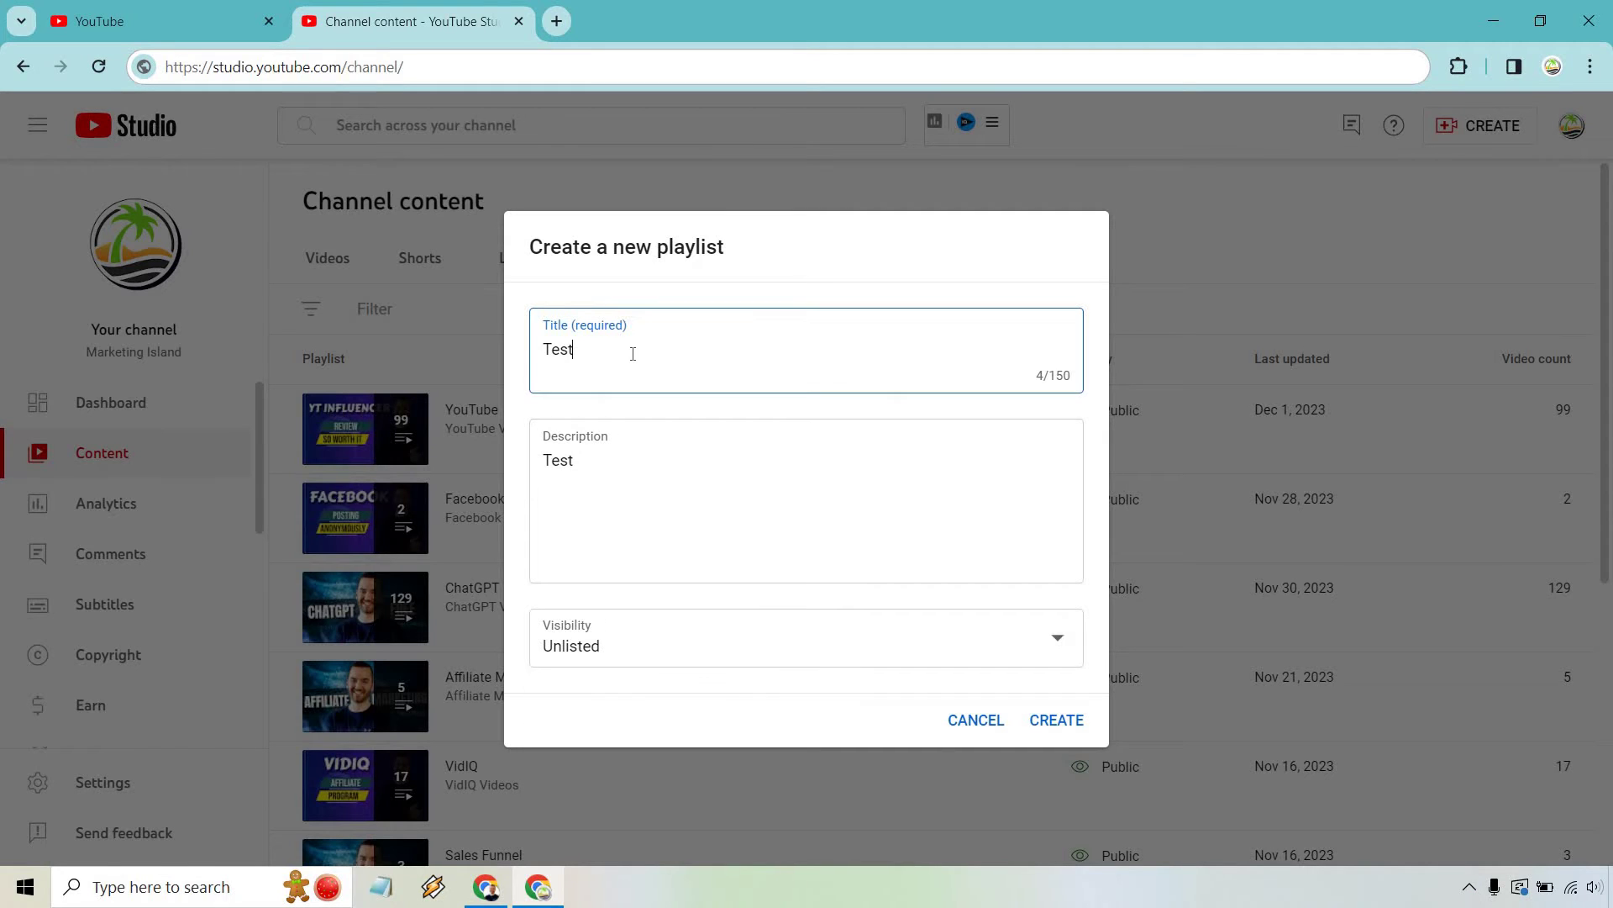
key(ctrl+a)
text(YouT)
text(ube Tutorials)
click(628, 486)
key(ctrl+a)
text(V)
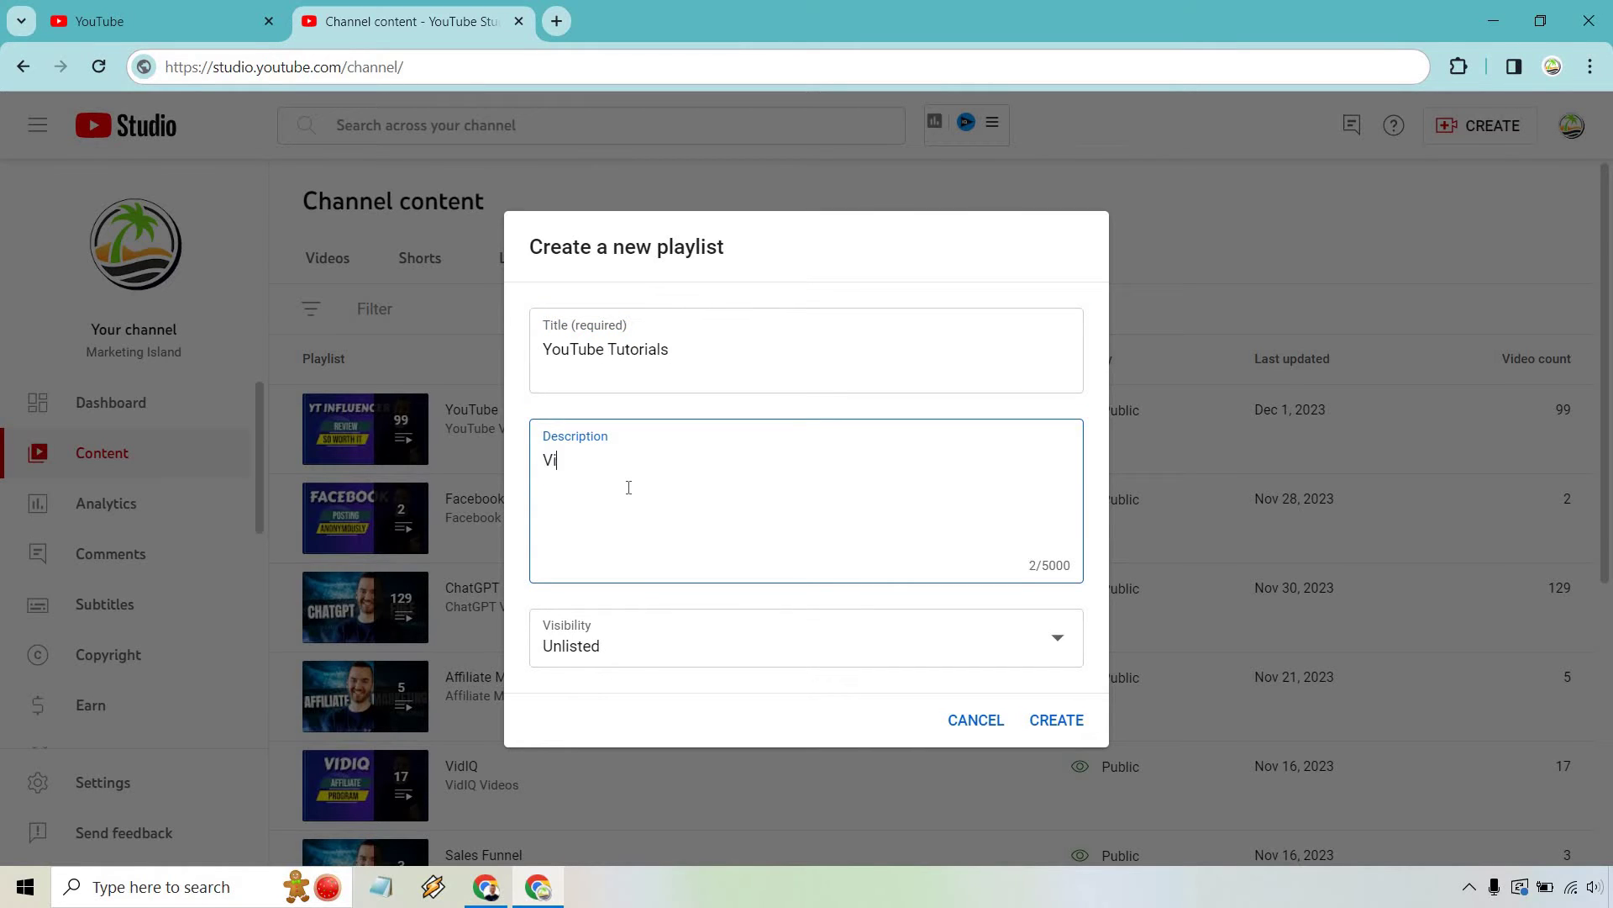
text(ideos related to)
text( YouTube tutorials)
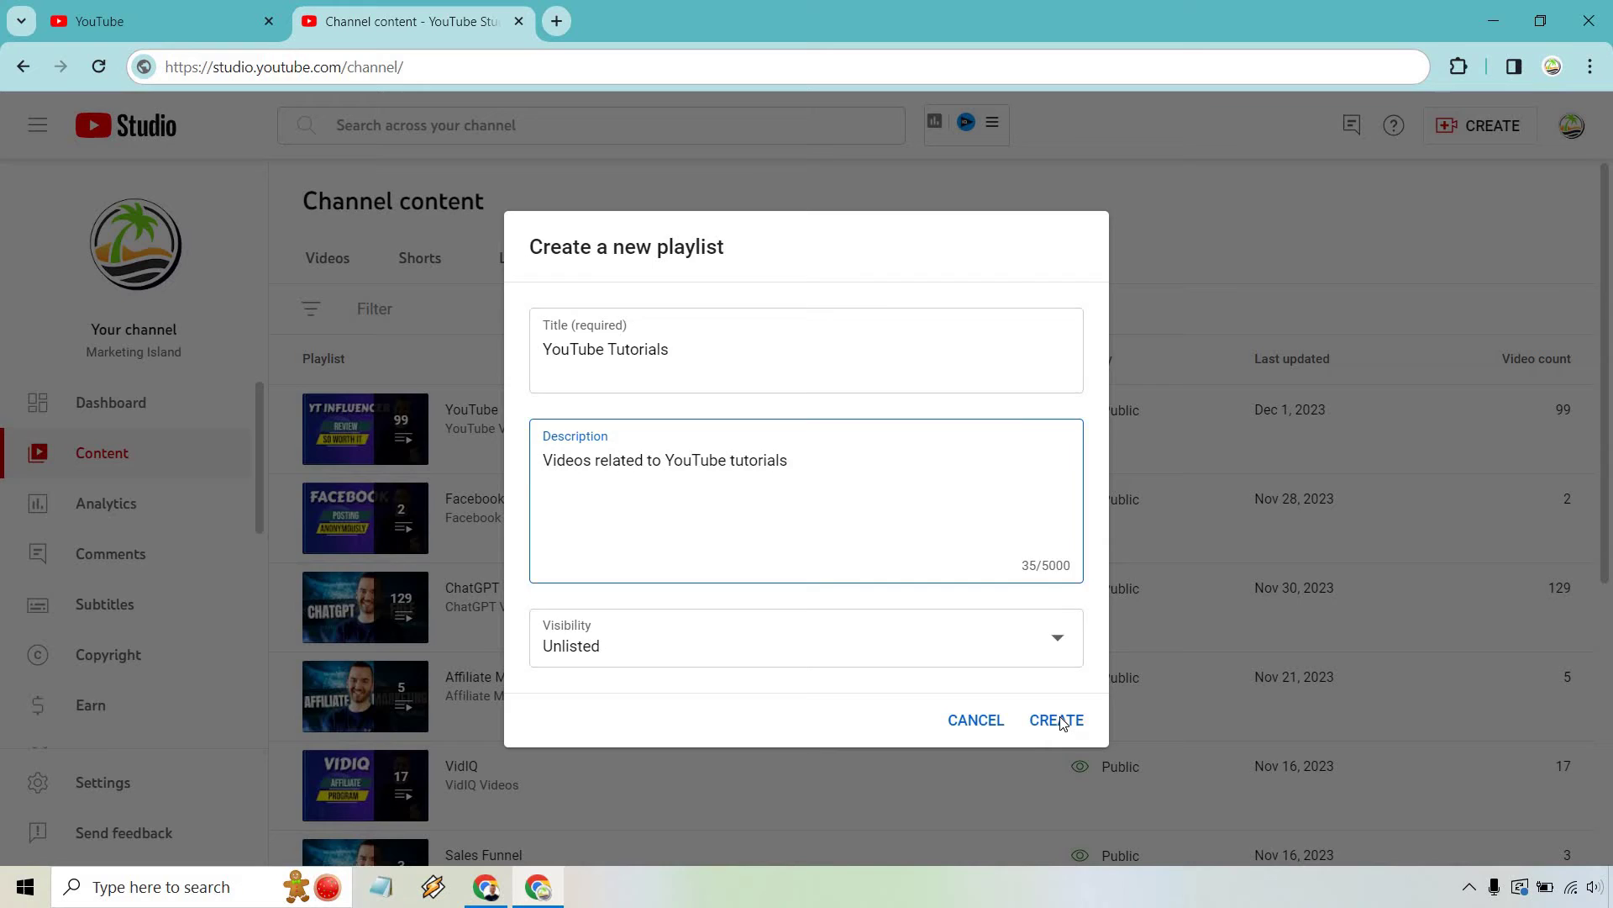
click(1056, 719)
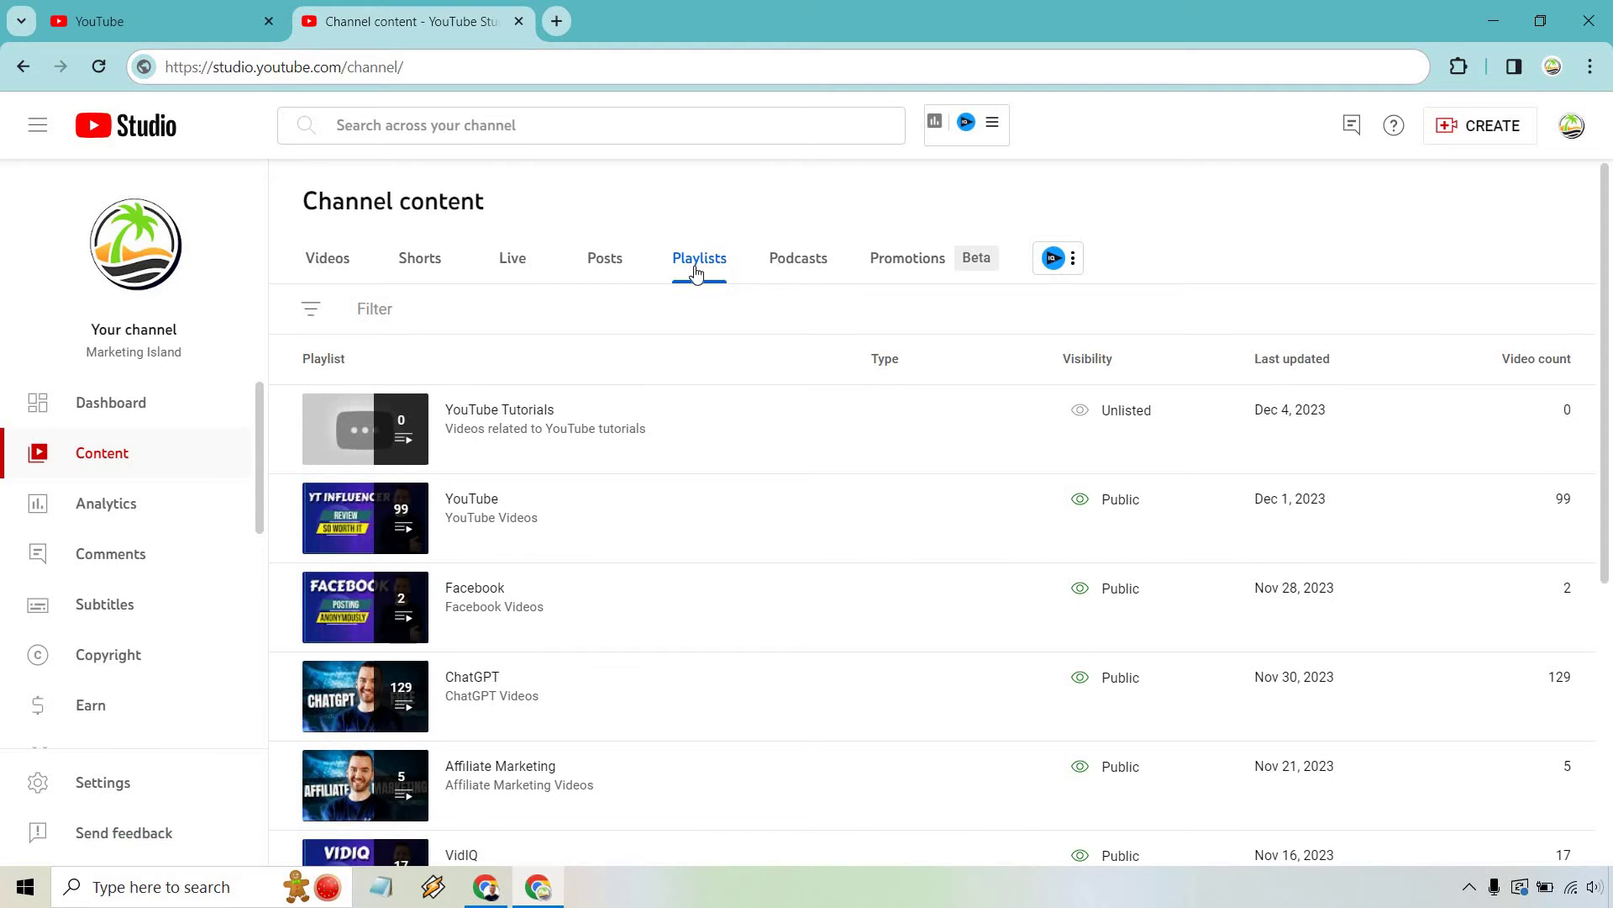
mouse_move(763, 417)
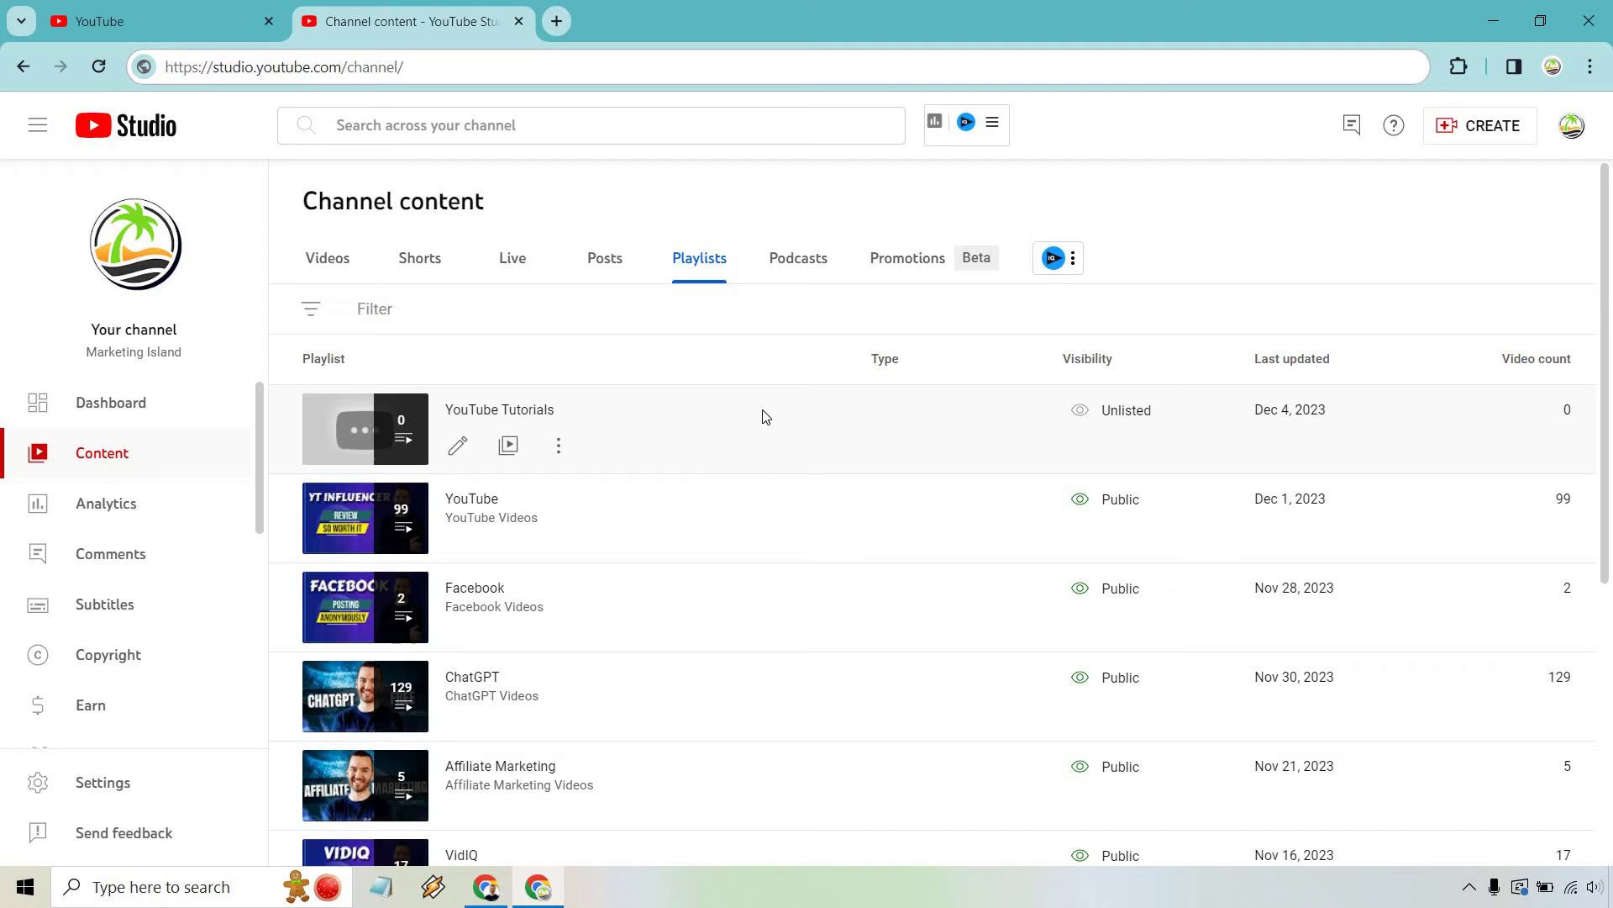
- Open the YouTube Tutorials playlist in a new tab with Edit on YouTube
click(562, 453)
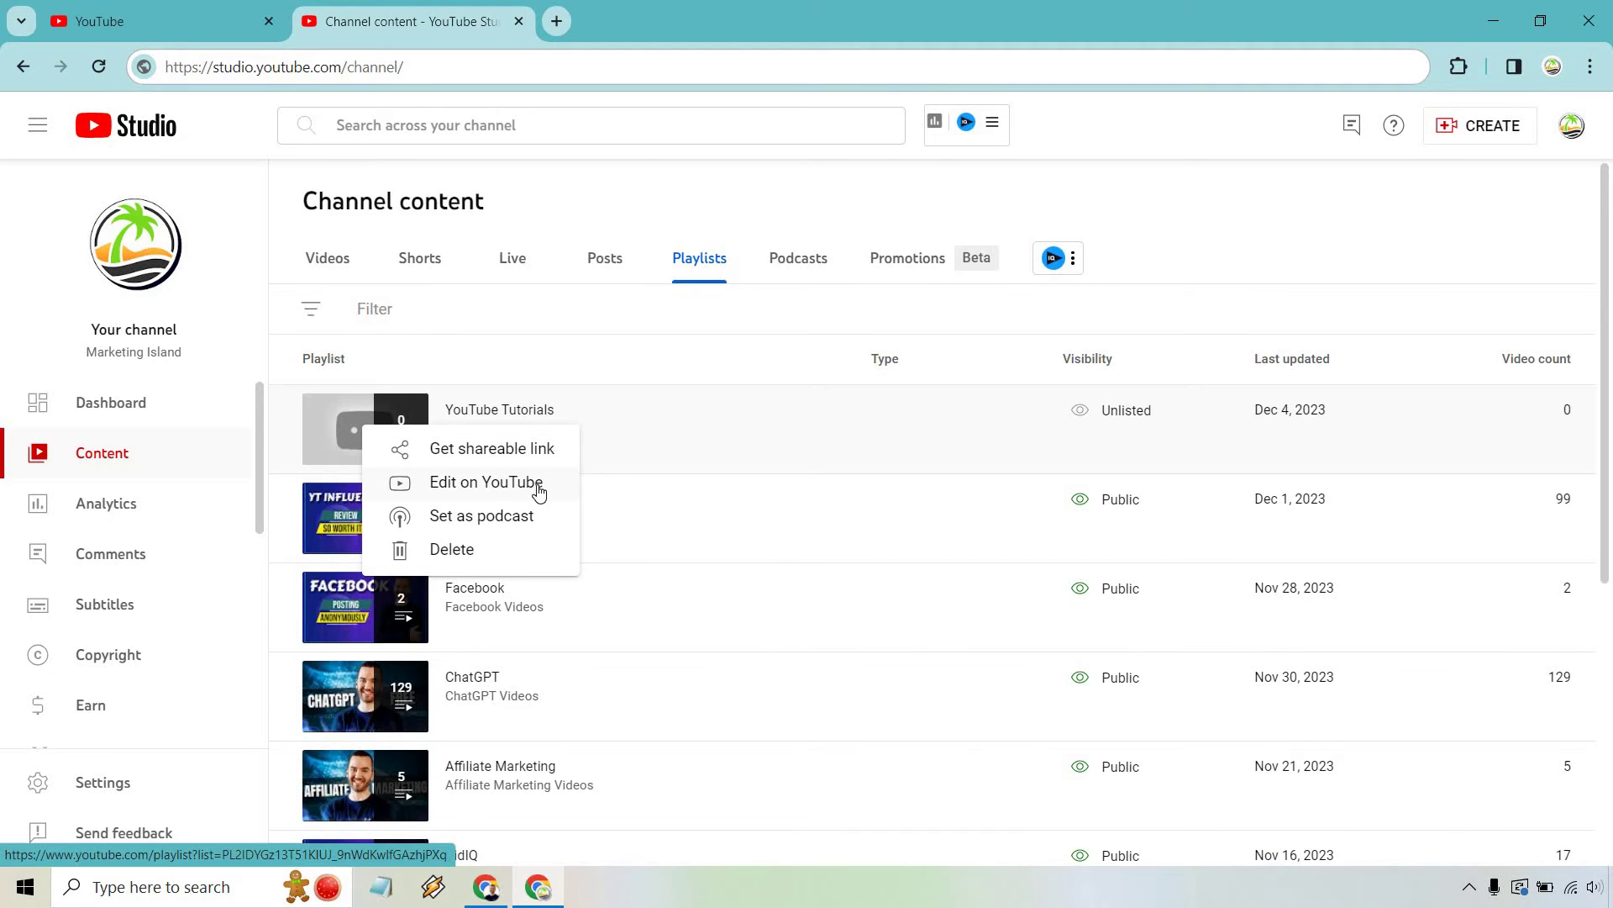
click(538, 485)
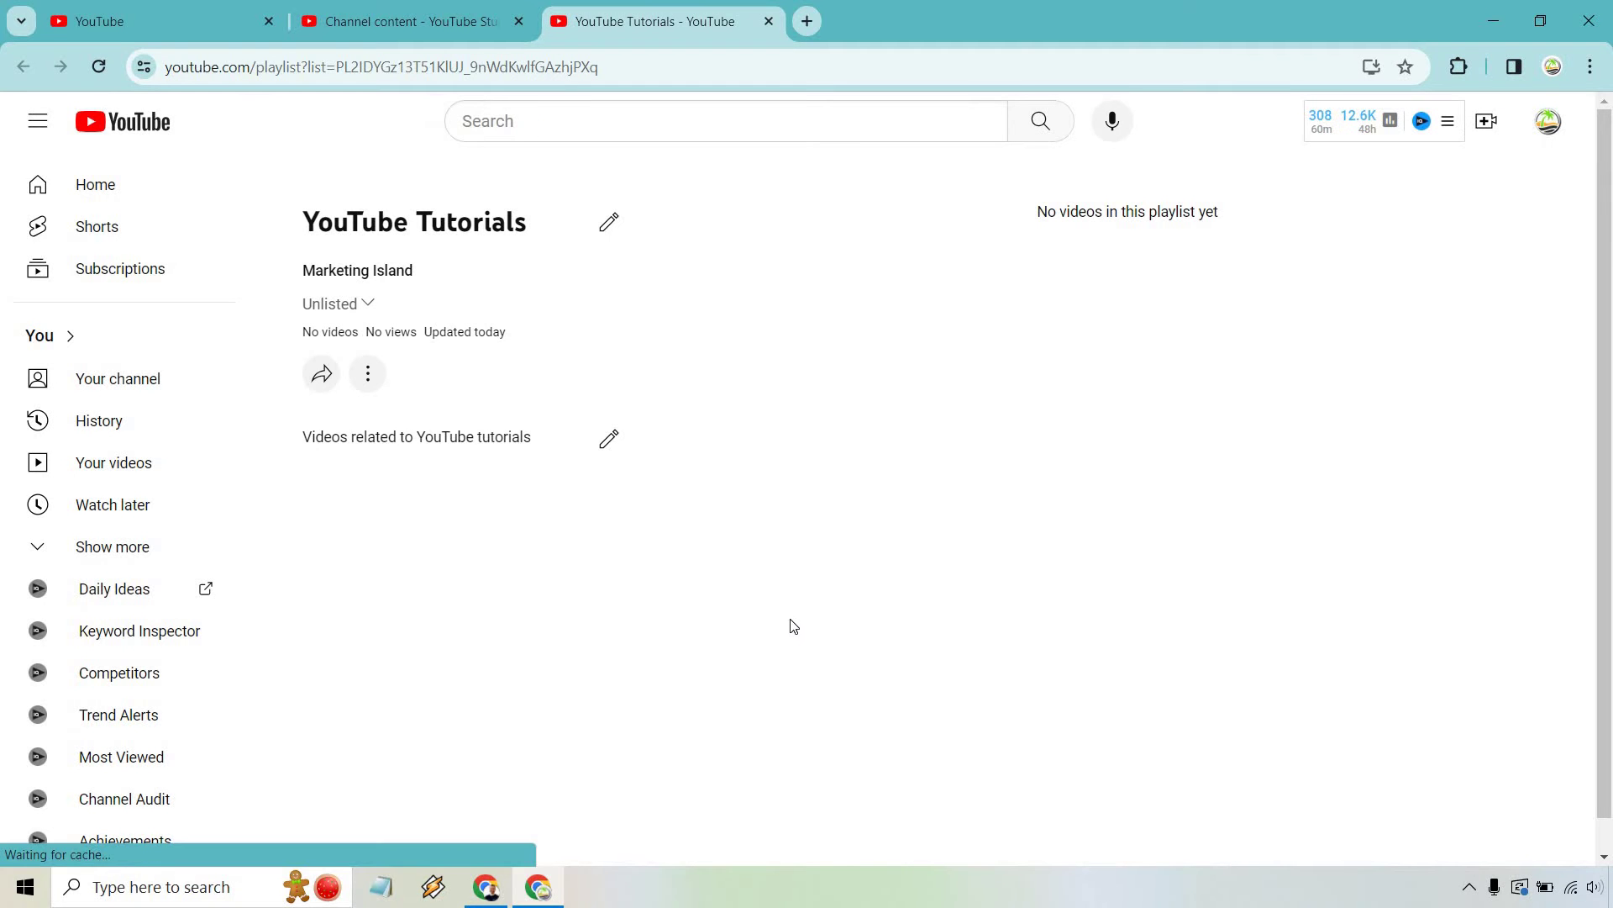
- Add the Playlist Private, Playlist Public and playlist order sequence videos to YouTube Tutorials
click(368, 378)
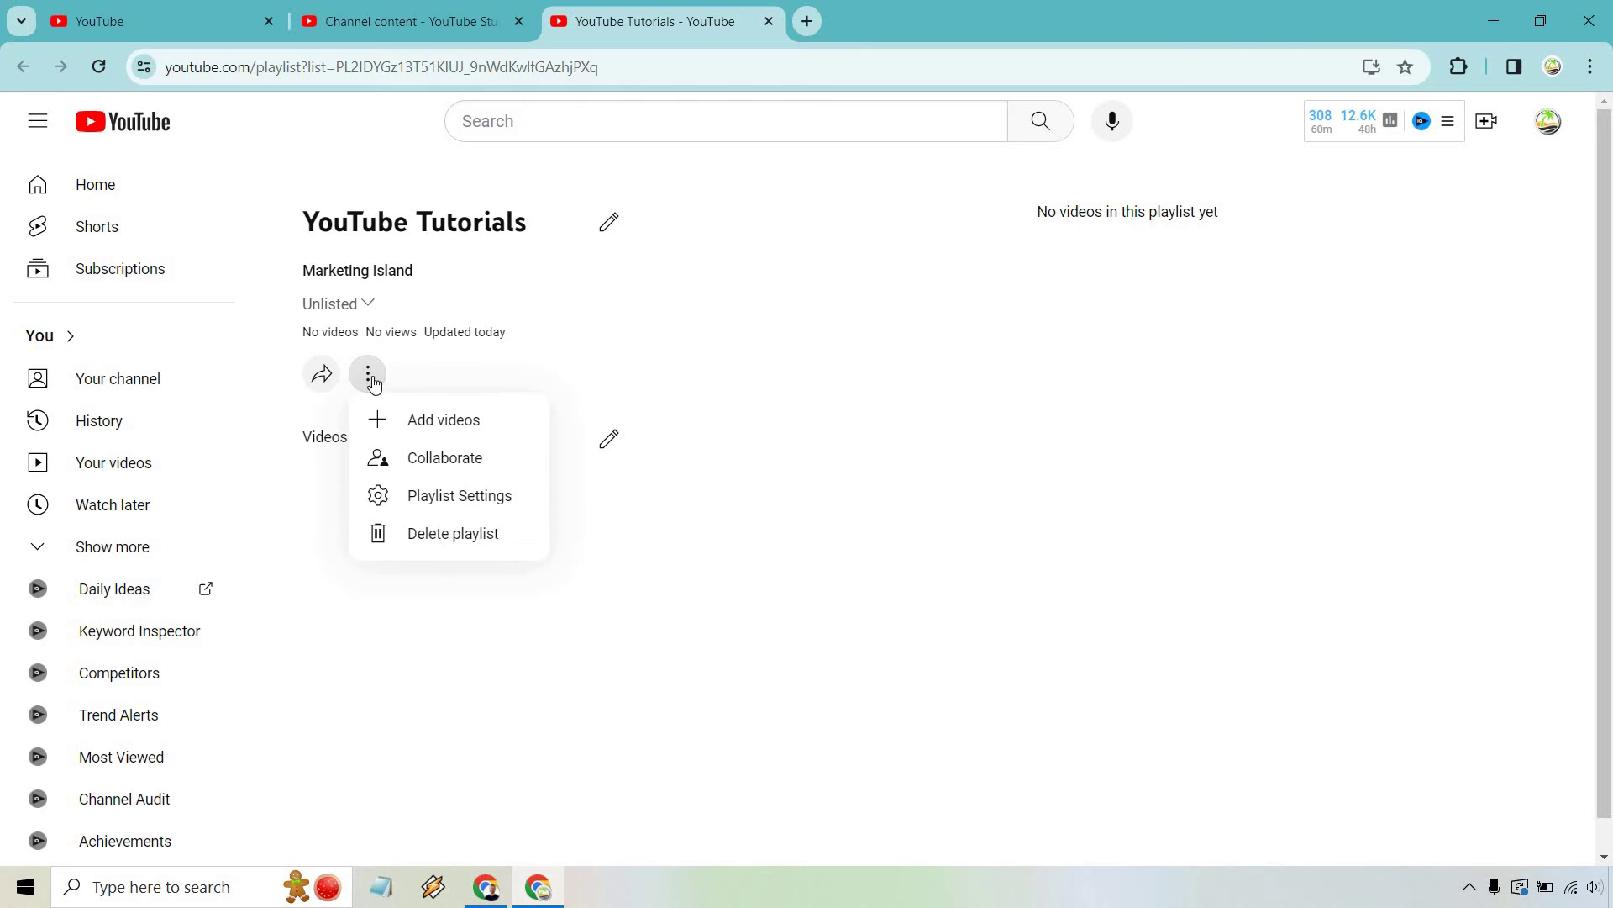
click(430, 432)
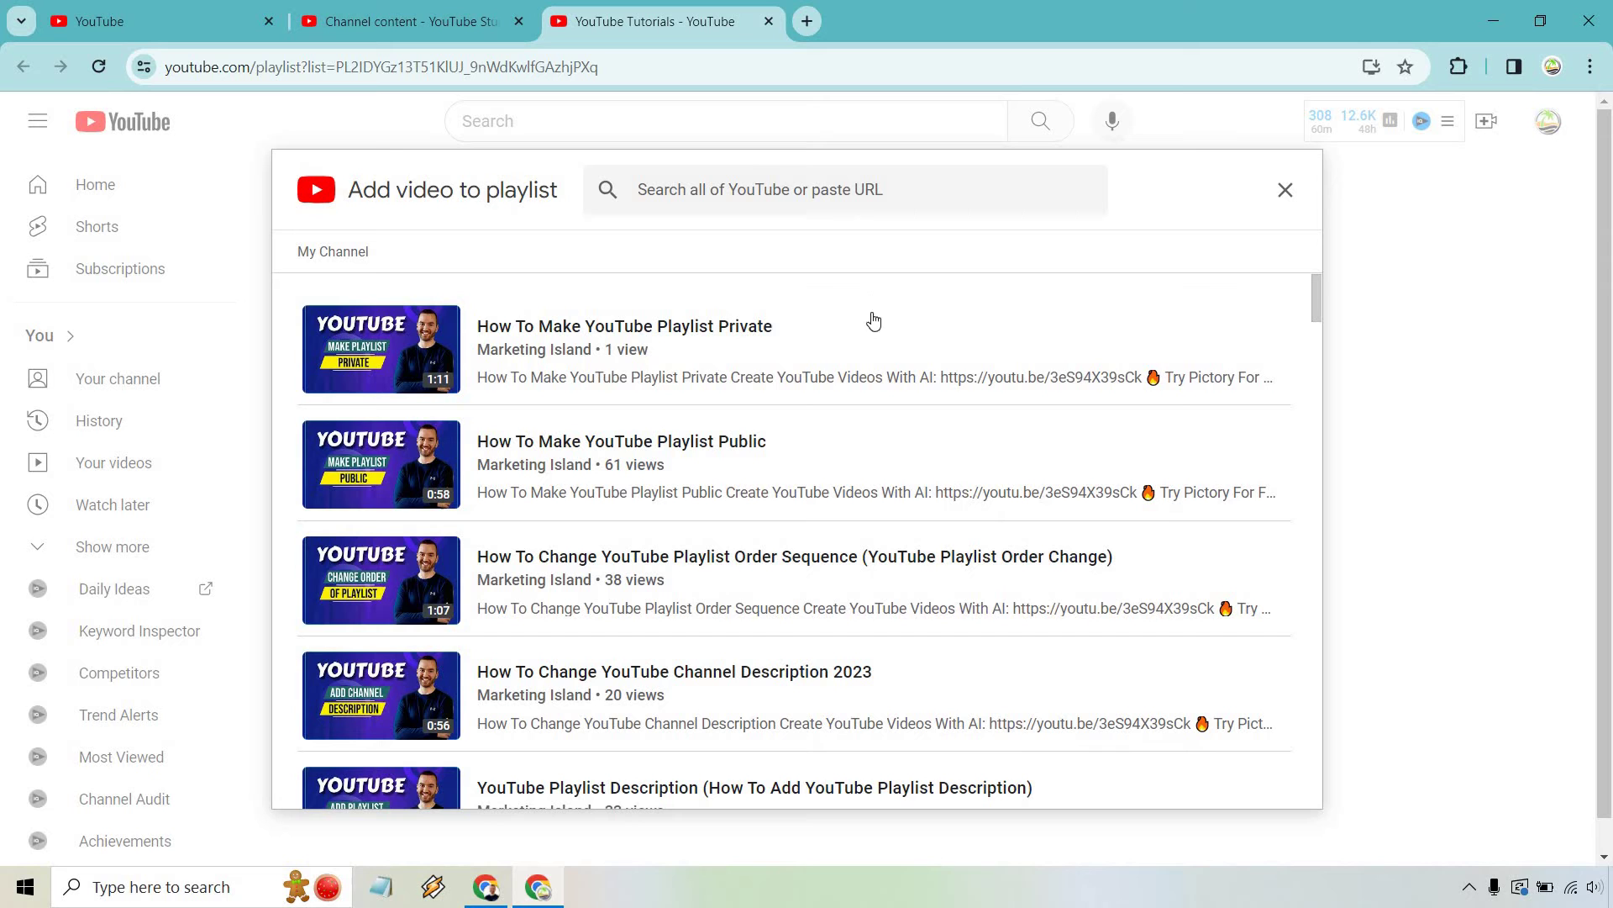
click(690, 342)
click(692, 461)
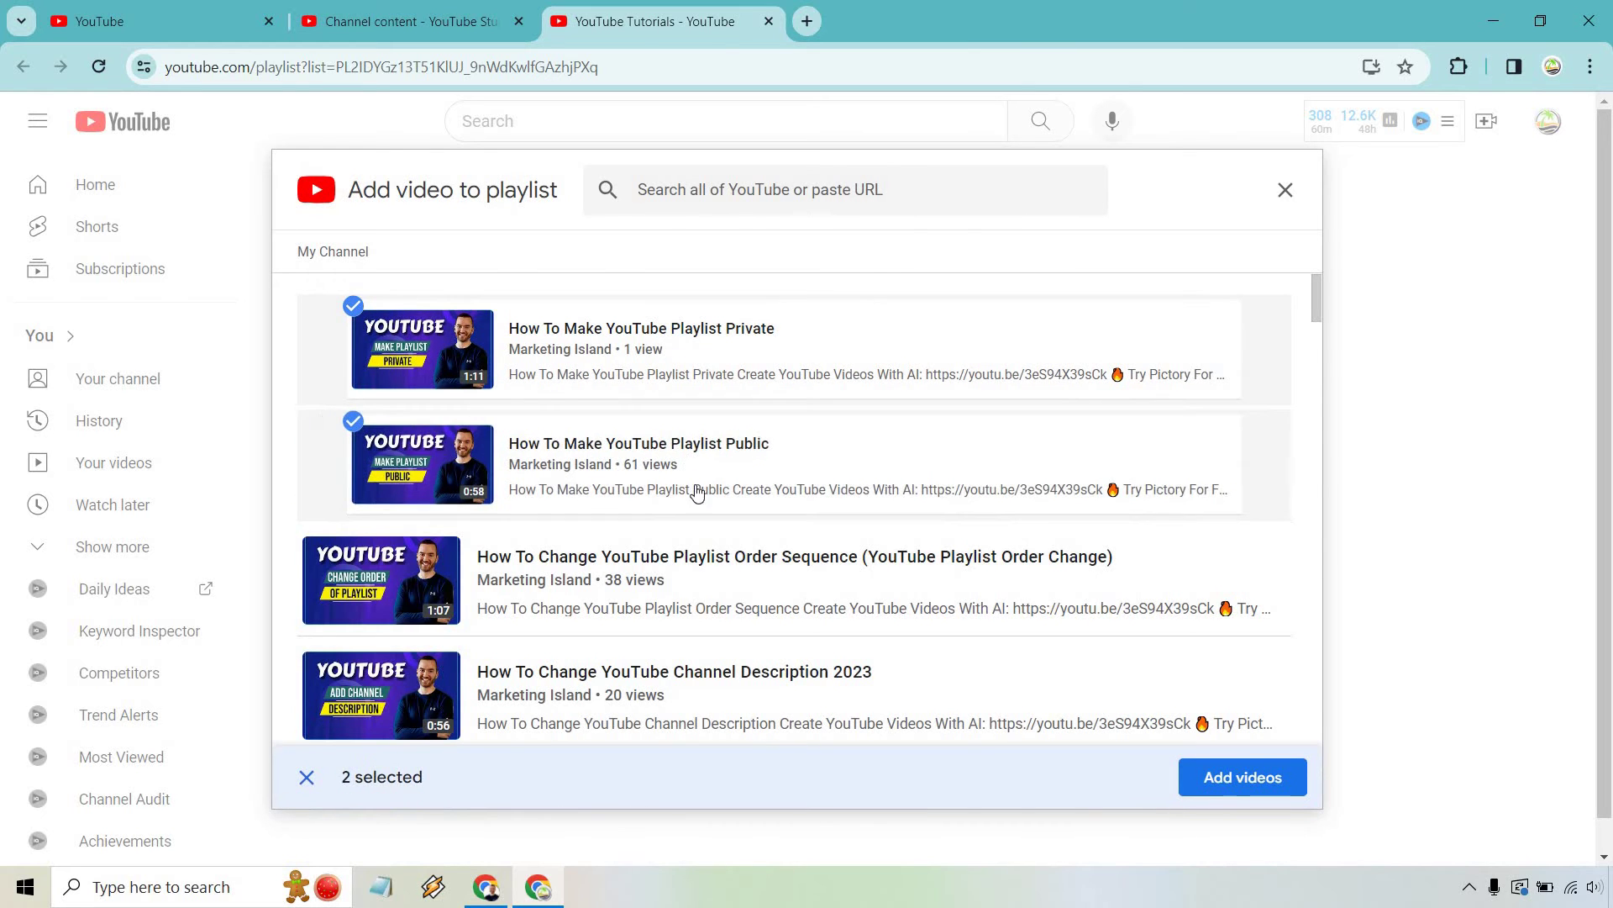
click(722, 588)
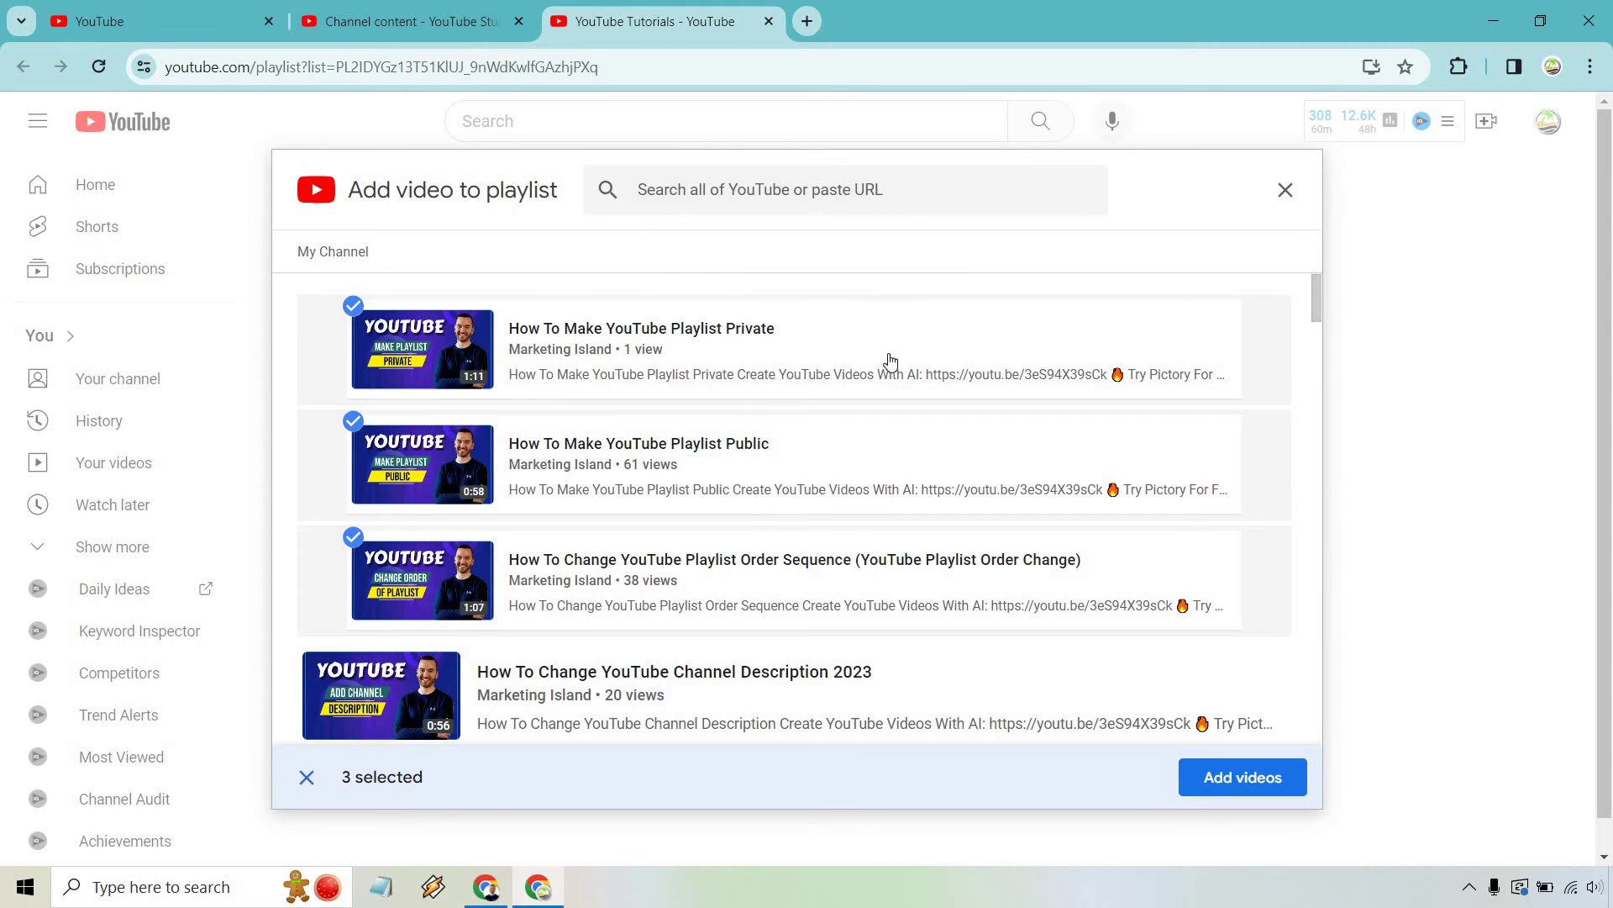
click(1245, 775)
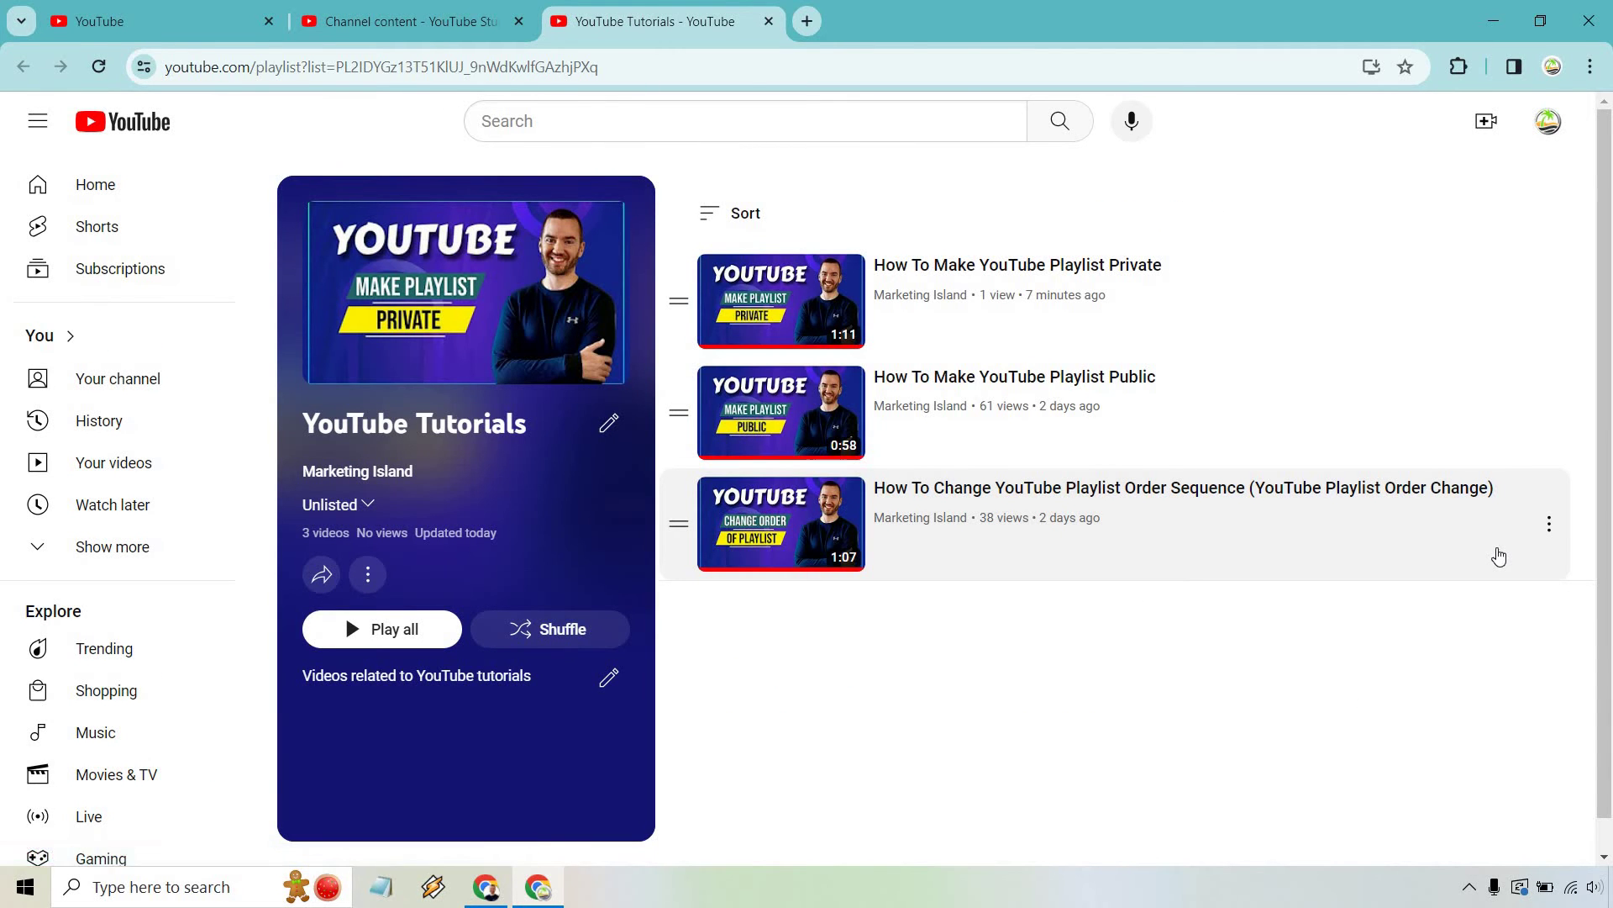
- Cancel a description edit without changes, then show the playlist's Sort options
click(609, 677)
click(531, 743)
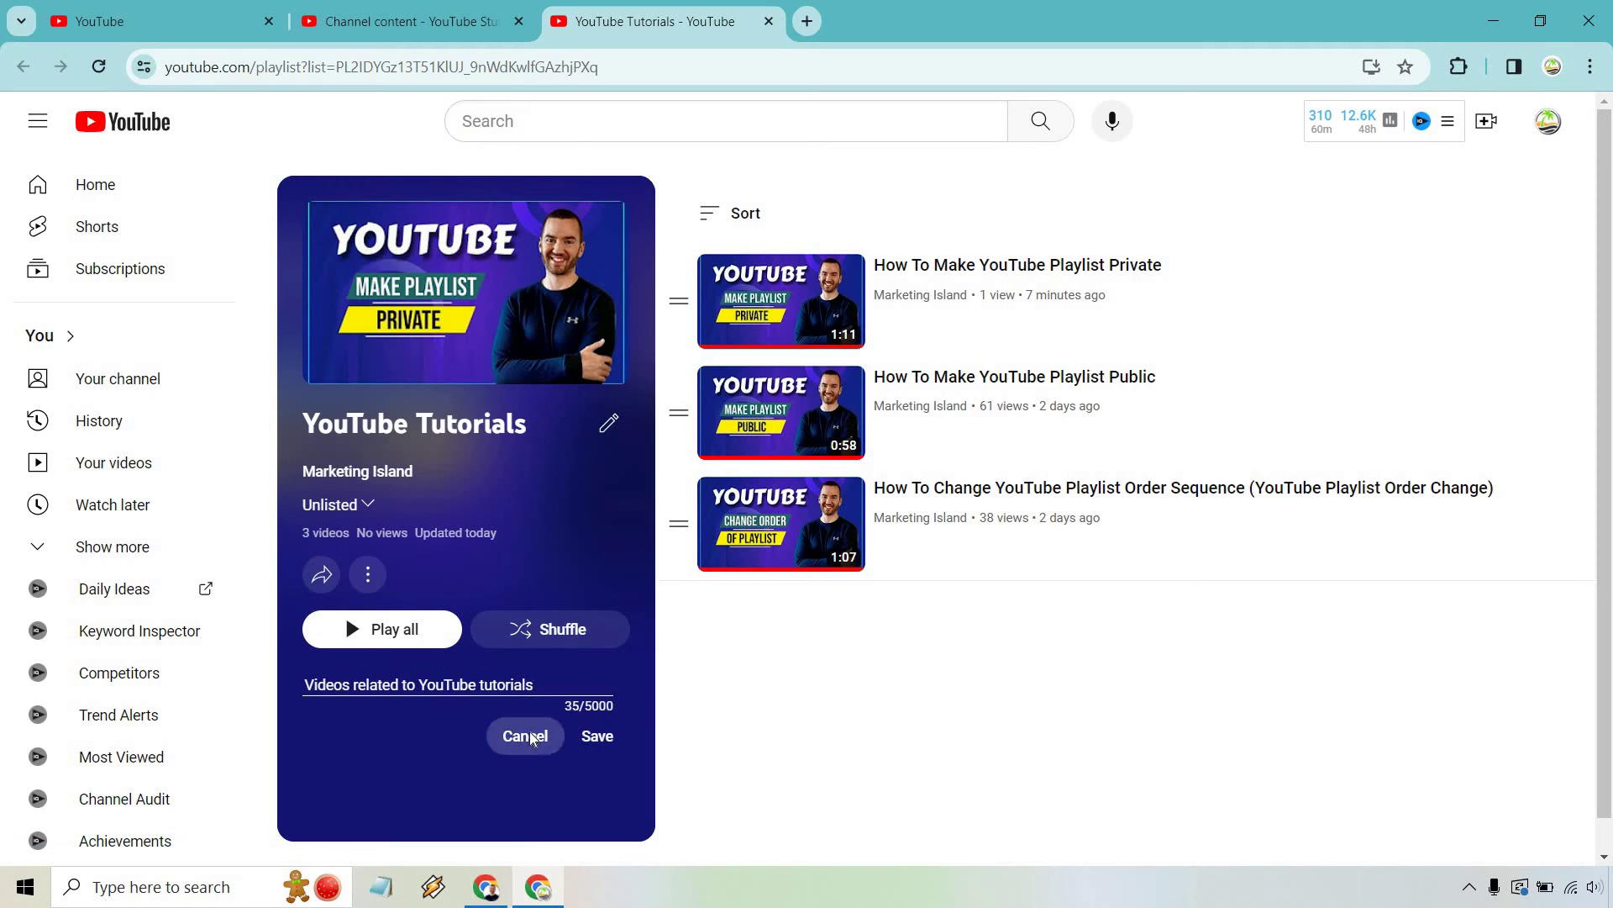
click(739, 217)
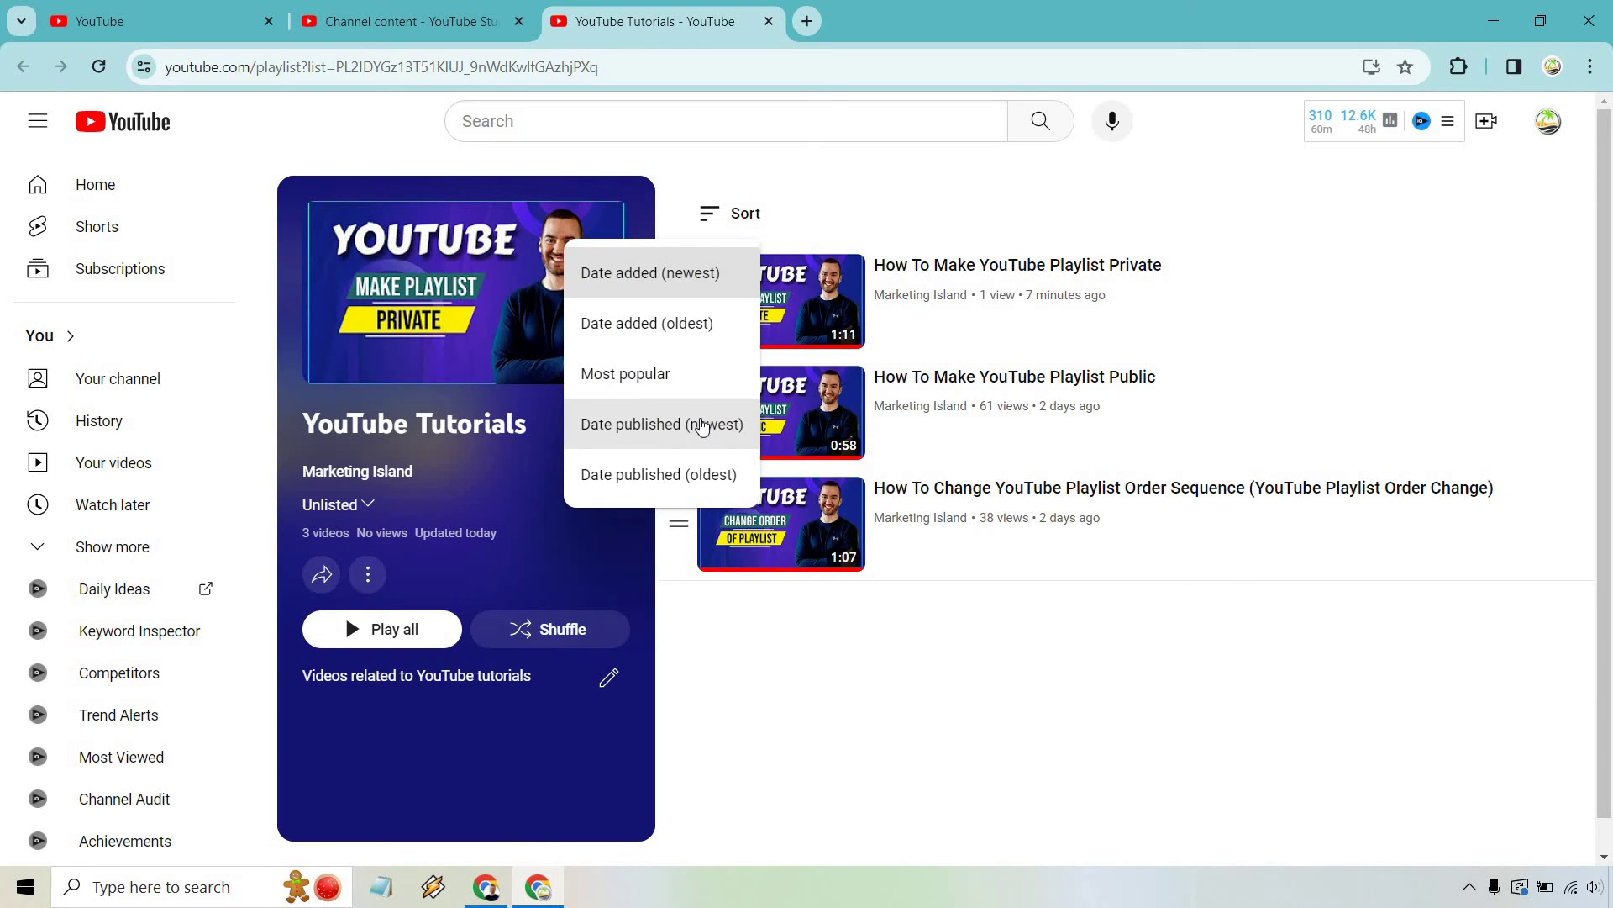
- Dismiss the sort menu and drag the Playlist Public video above the Private video
click(843, 229)
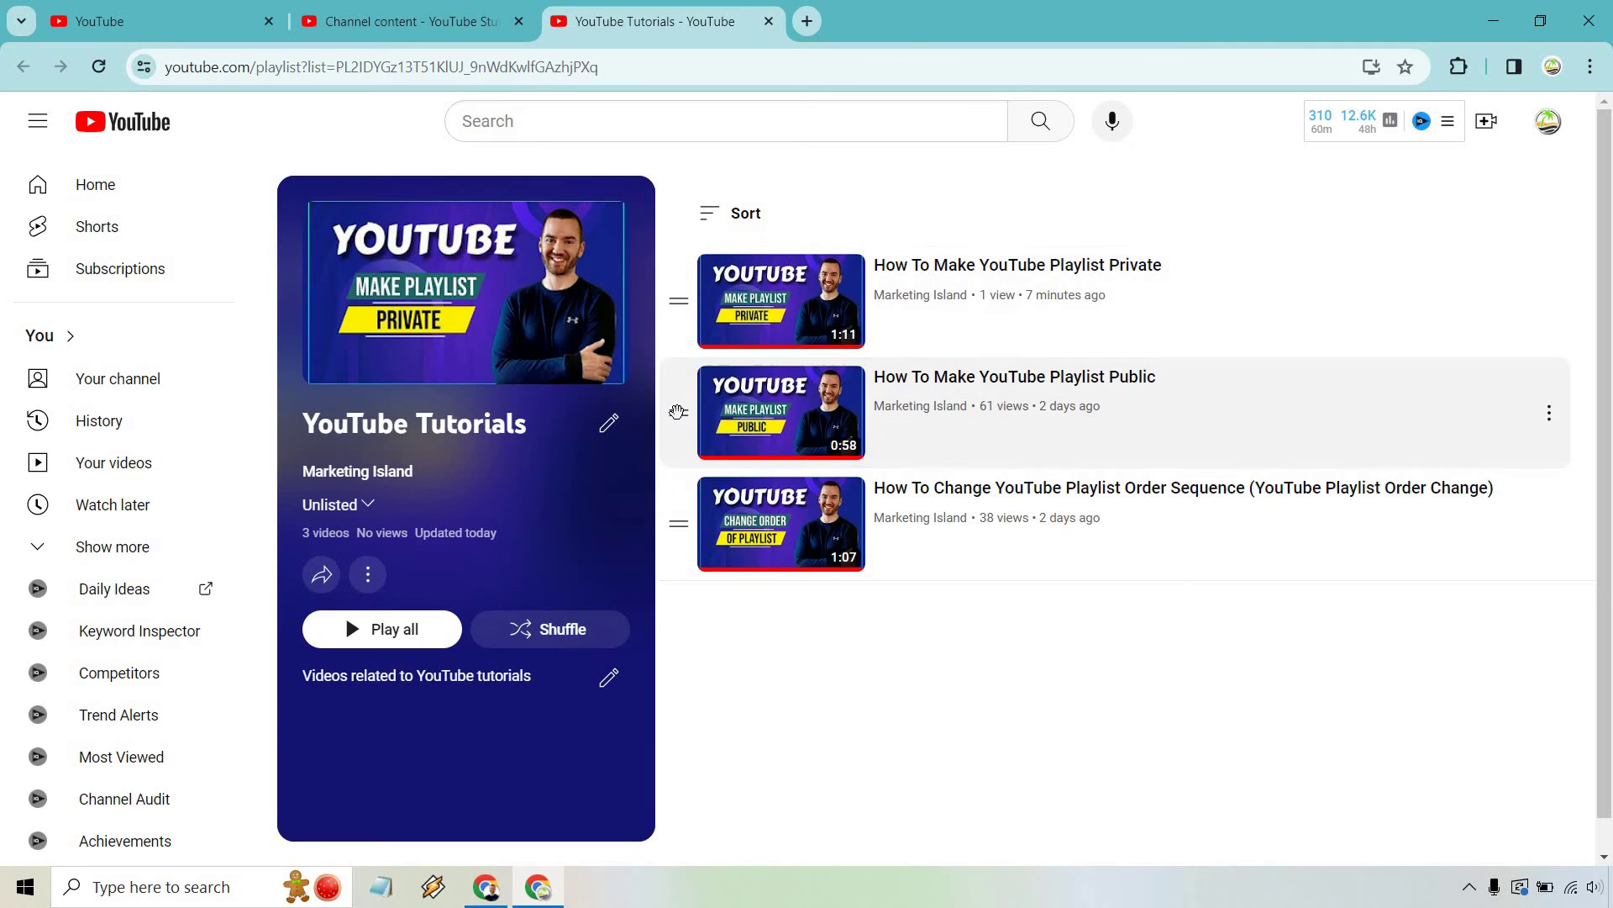
drag(678, 406, 677, 304)
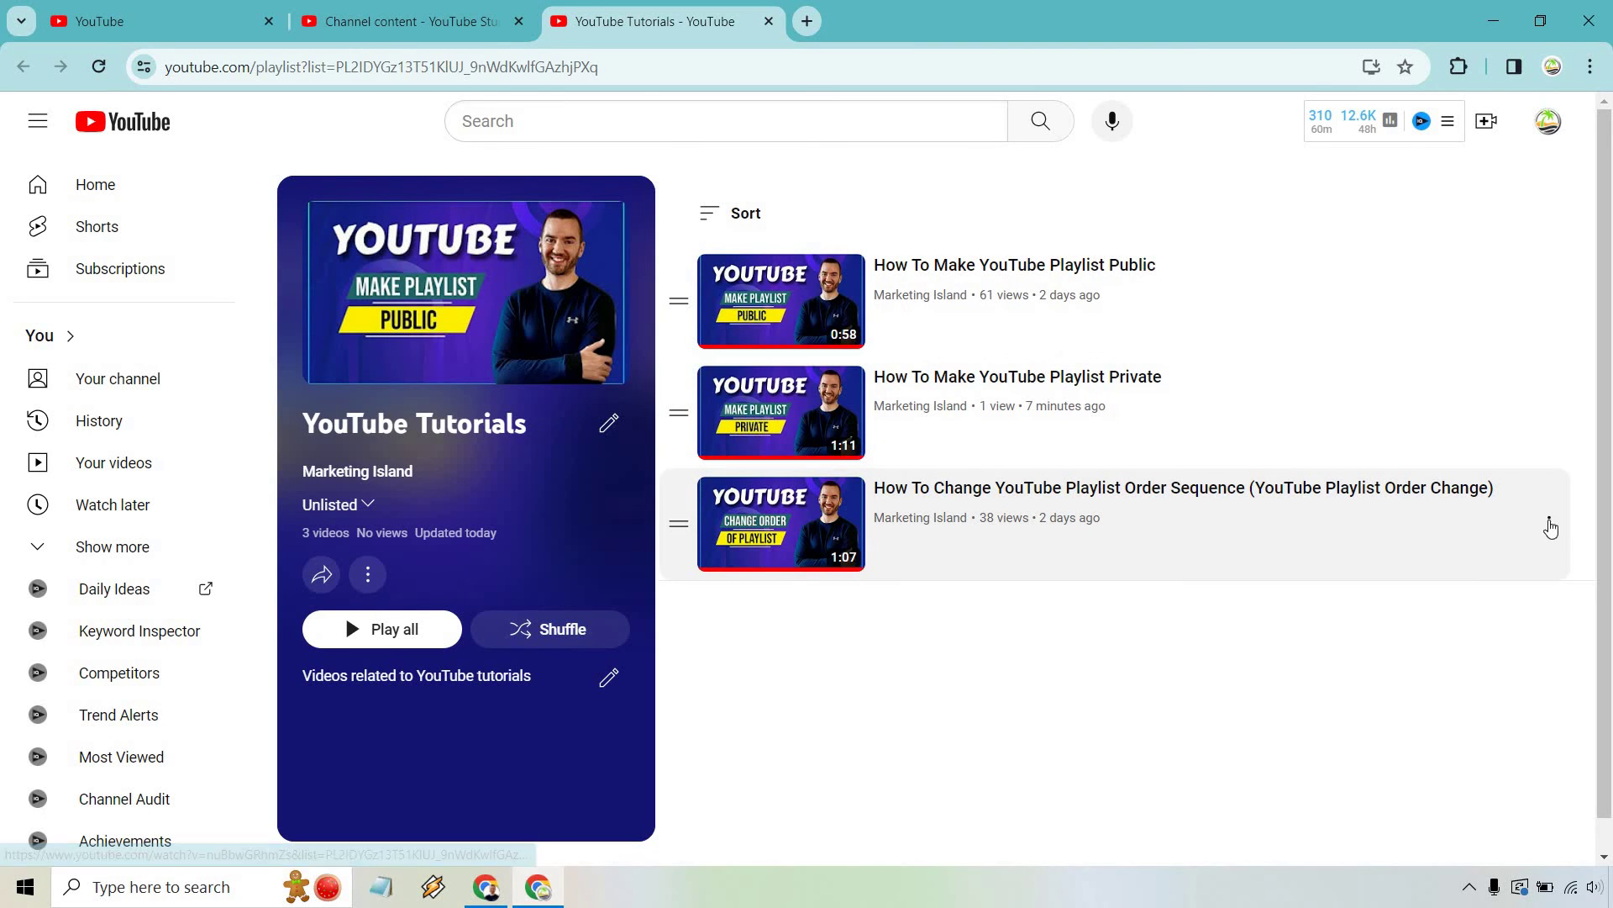
- Set the playlist order sequence video's thumbnail as the YouTube Tutorials playlist thumbnail
click(1549, 524)
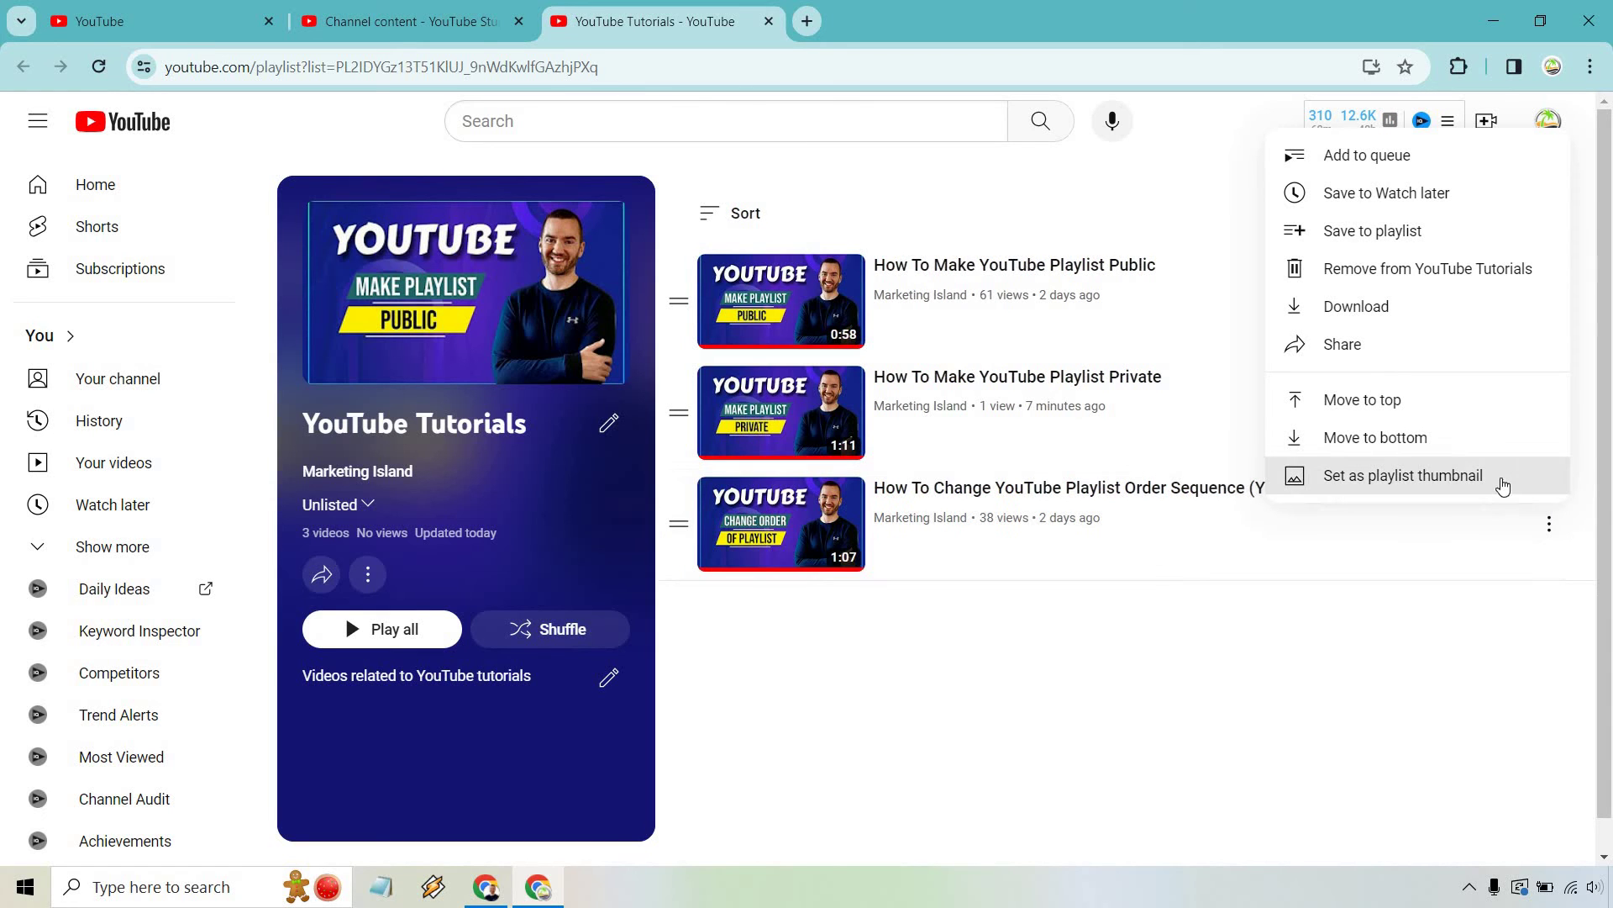
click(1502, 487)
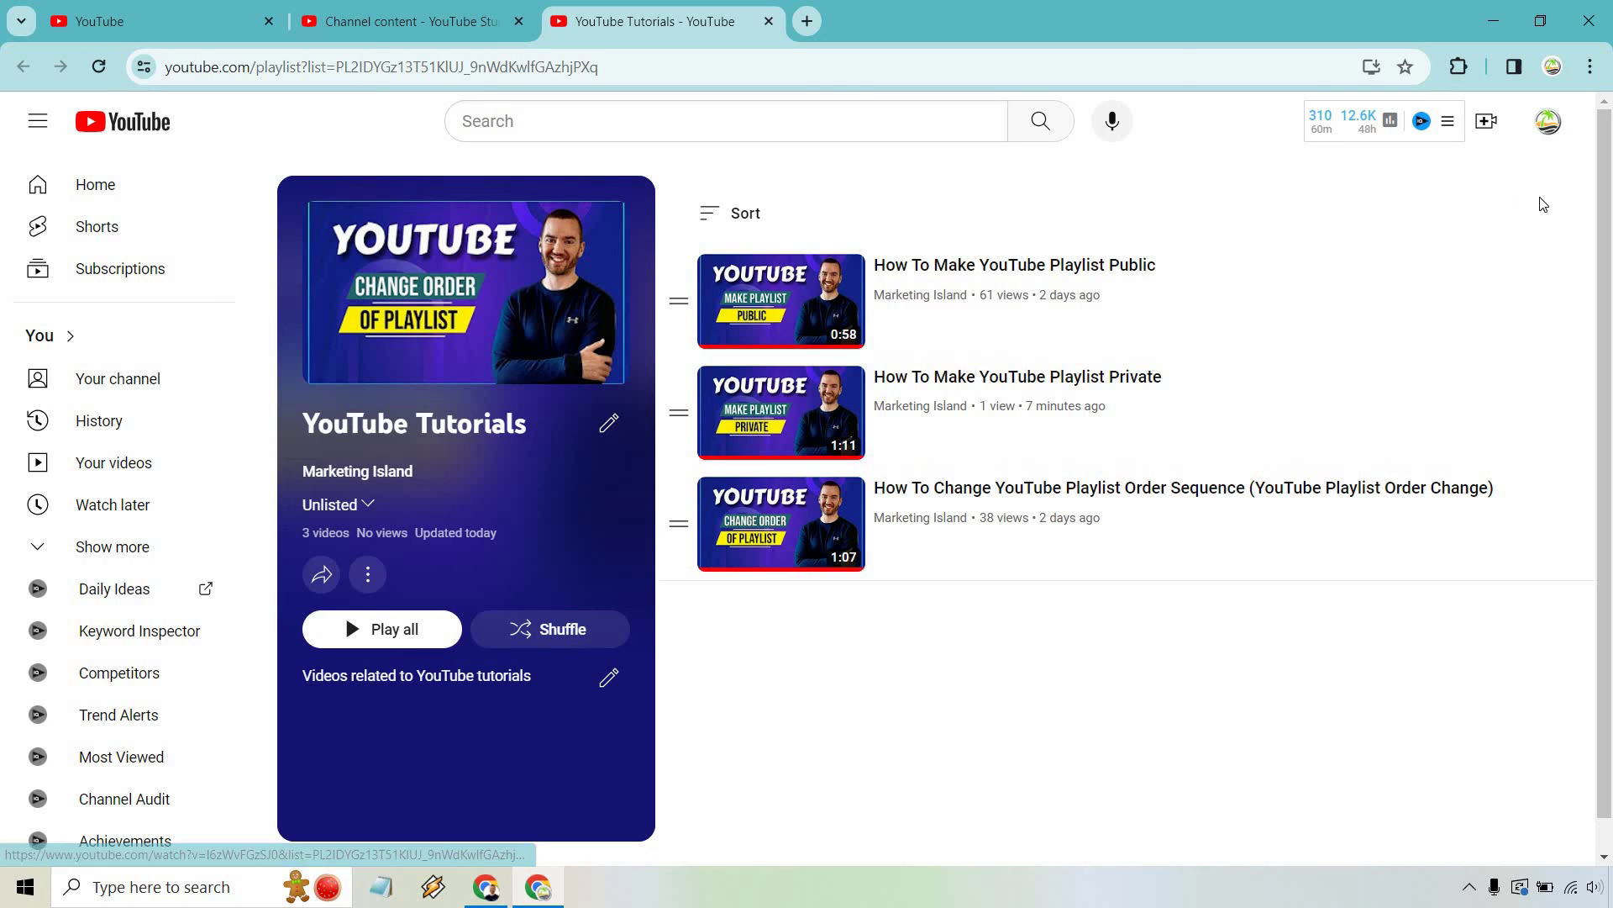